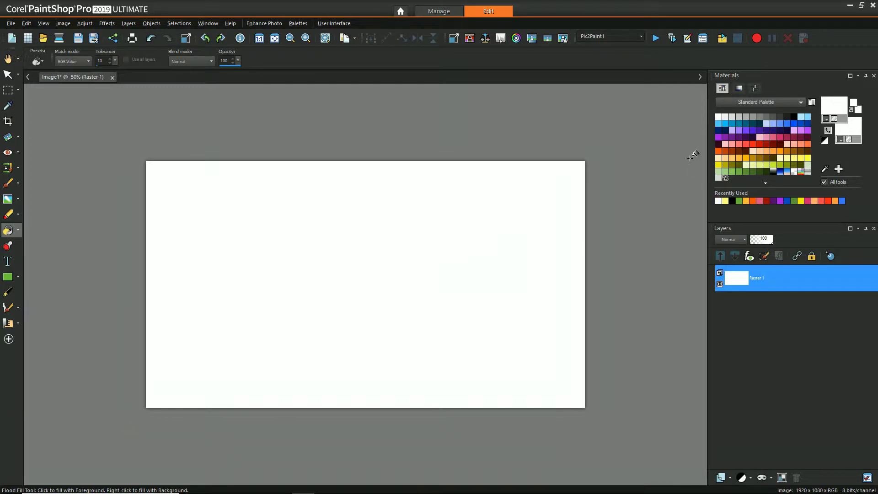
Set up the Paint Brush with the Cloud brush tip at size 345
left_click(8, 183)
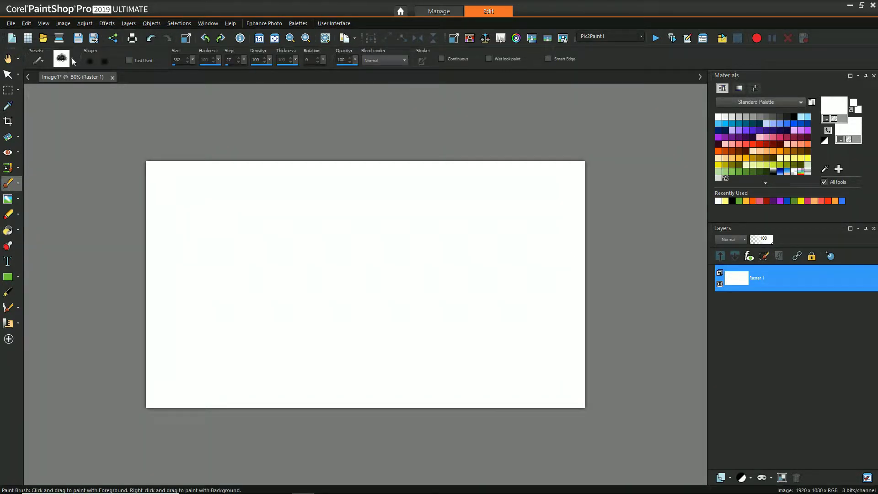
left_click(71, 59)
left_click(245, 219)
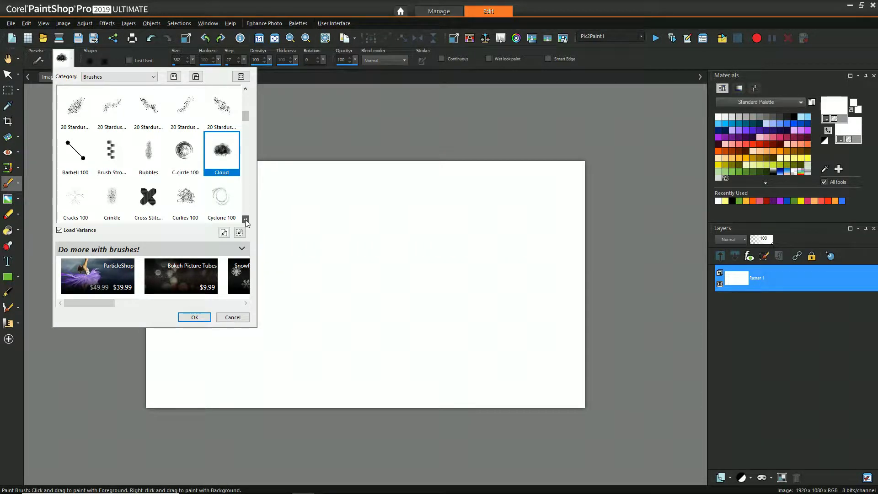
left_click(245, 219)
left_click(197, 317)
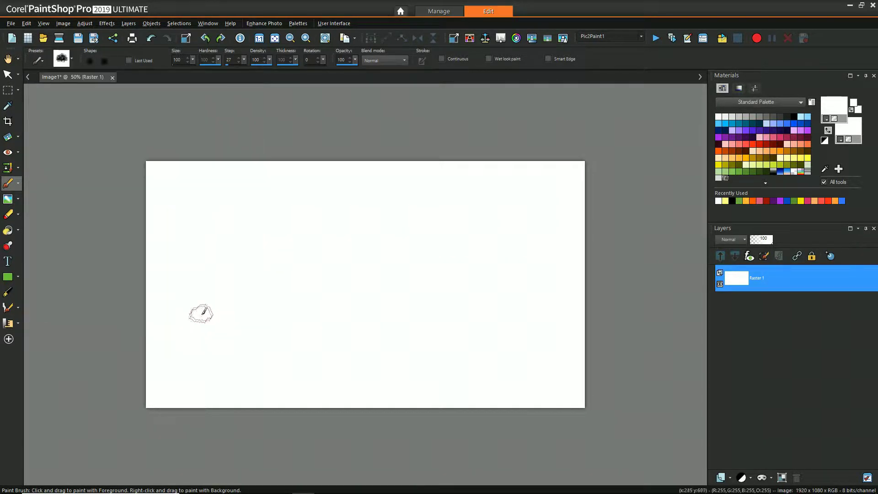
left_click_drag(198, 65, 199, 63)
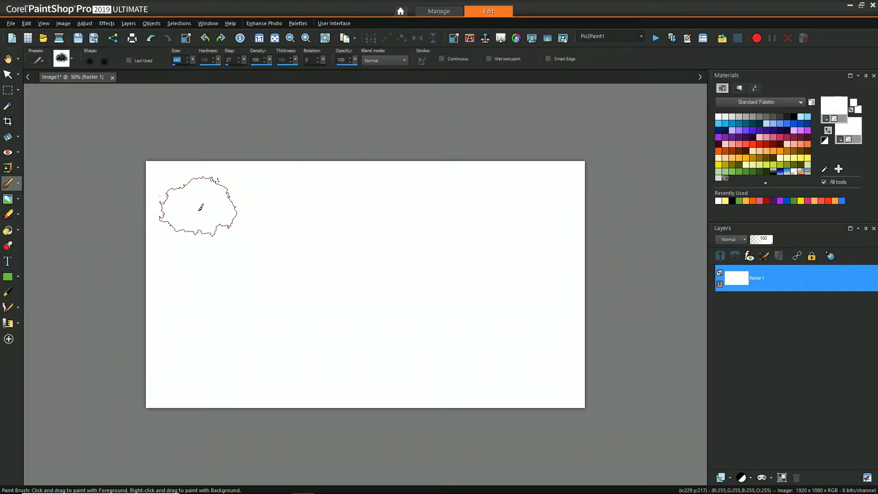
Paint coral and pink cloud strokes in the canvas's upper-left area and surround them with dark red
left_click(754, 142)
left_click(745, 144)
mouse_move(191, 206)
left_mouse_down()
mouse_move(253, 209)
mouse_move(248, 245)
mouse_move(224, 287)
mouse_move(301, 280)
mouse_move(258, 274)
mouse_move(305, 303)
mouse_move(230, 255)
left_mouse_up()
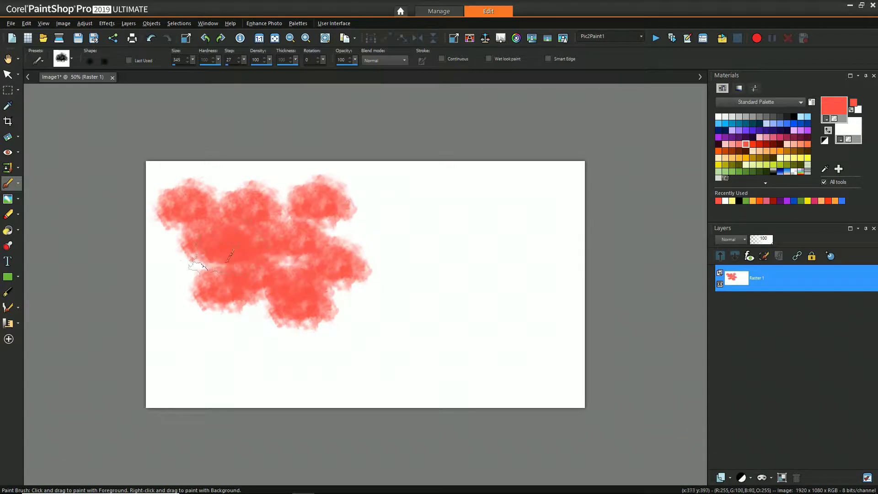
left_click(739, 144)
mouse_move(255, 172)
left_mouse_down()
mouse_move(166, 245)
mouse_move(343, 225)
mouse_move(292, 215)
left_mouse_up()
left_click(759, 144)
mouse_move(319, 170)
left_mouse_down()
mouse_move(387, 200)
mouse_move(345, 178)
mouse_move(363, 290)
mouse_move(301, 331)
mouse_move(217, 319)
mouse_move(162, 325)
mouse_move(175, 351)
mouse_move(212, 355)
mouse_move(156, 156)
mouse_move(181, 178)
mouse_move(279, 158)
mouse_move(149, 266)
left_mouse_up()
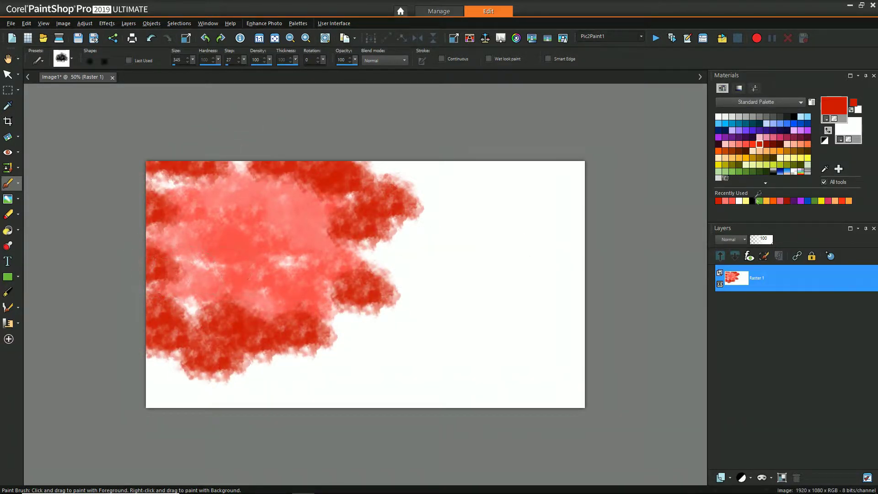
Paint an orange band around the red area, followed by a yellow-green band along its outer edge
left_click(739, 157)
mouse_move(366, 175)
left_mouse_down()
mouse_move(402, 255)
mouse_move(445, 186)
mouse_move(342, 332)
mouse_move(343, 345)
mouse_move(251, 370)
mouse_move(156, 364)
mouse_move(266, 374)
mouse_move(272, 386)
mouse_move(354, 385)
mouse_move(348, 381)
mouse_move(405, 299)
mouse_move(341, 272)
mouse_move(433, 252)
mouse_move(457, 214)
left_mouse_up()
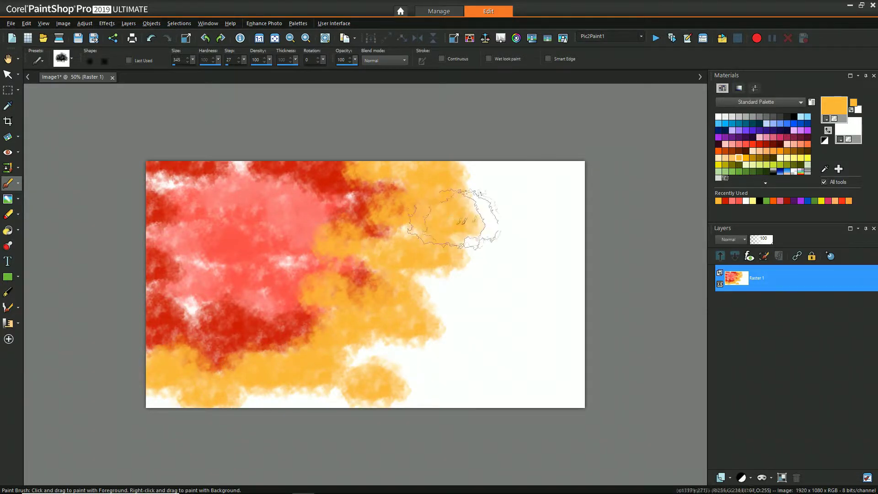
left_click(766, 164)
mouse_move(502, 177)
left_mouse_down()
mouse_move(459, 193)
mouse_move(484, 259)
mouse_move(443, 317)
mouse_move(435, 295)
mouse_move(366, 392)
mouse_move(169, 393)
left_mouse_up()
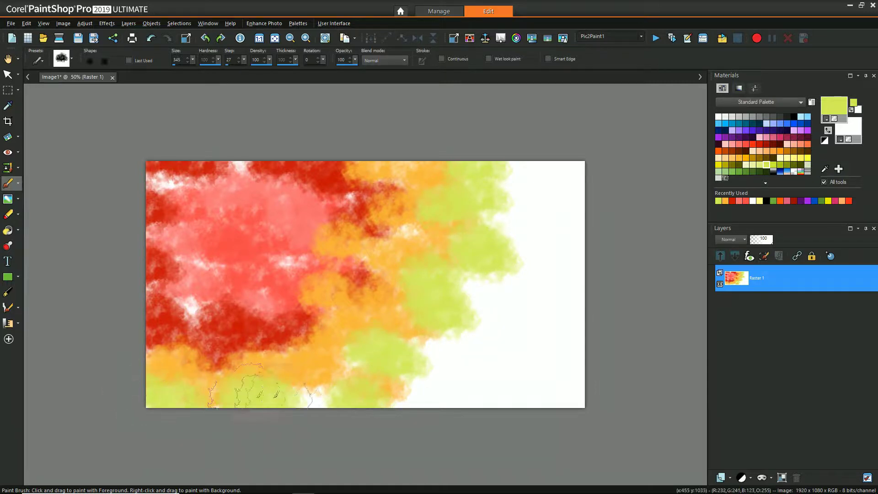
Fill the remaining white area on the canvas's right side with light blue, purple and blue cloud strokes
left_click(780, 123)
mouse_move(451, 352)
left_mouse_down()
mouse_move(390, 401)
mouse_move(439, 378)
mouse_move(511, 318)
mouse_move(472, 341)
mouse_move(570, 332)
mouse_move(511, 265)
mouse_move(511, 217)
mouse_move(479, 274)
mouse_move(565, 295)
left_mouse_up()
left_click(746, 130)
mouse_move(475, 202)
left_mouse_down()
mouse_move(574, 192)
mouse_move(549, 220)
left_mouse_up()
mouse_move(503, 402)
left_mouse_down()
mouse_move(476, 407)
mouse_move(572, 373)
mouse_move(576, 324)
mouse_move(434, 394)
left_mouse_up()
left_click(793, 123)
mouse_move(507, 199)
left_mouse_down()
mouse_move(548, 233)
mouse_move(549, 329)
mouse_move(595, 304)
mouse_move(361, 407)
mouse_move(440, 294)
mouse_move(470, 301)
left_mouse_up()
Paint a green band between the yellow-green and blue areas, and blend light purple over the blue side at reduced opacity
left_click(731, 171)
left_click_drag(485, 235, 498, 240)
mouse_move(457, 285)
left_mouse_down()
mouse_move(361, 366)
mouse_move(247, 388)
left_mouse_up()
mouse_move(476, 219)
left_mouse_down()
mouse_move(507, 174)
mouse_move(476, 205)
left_mouse_up()
left_click(738, 131)
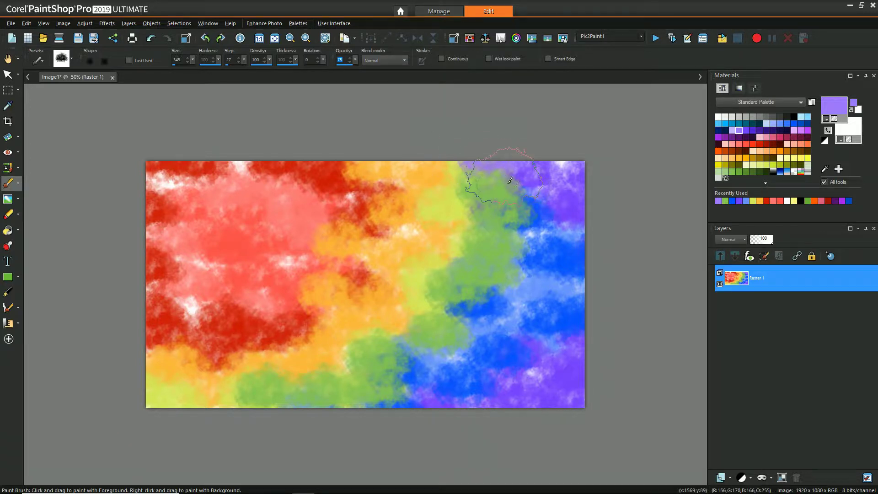
mouse_move(523, 233)
left_mouse_down()
mouse_move(567, 293)
mouse_move(563, 343)
mouse_move(480, 389)
left_mouse_up()
Lower the brush opacity to 51 and blend orange and yellow strokes across the red, orange and yellow-green transitions
left_click(718, 151)
left_click_drag(336, 275, 325, 293)
left_click_drag(355, 60, 344, 69)
left_click_drag(405, 187, 384, 238)
left_click_drag(305, 340, 228, 340)
left_click_drag(178, 329, 247, 352)
left_click(718, 165)
mouse_move(411, 274)
left_mouse_down()
mouse_move(342, 353)
mouse_move(238, 375)
left_mouse_up()
left_click_drag(361, 274, 434, 277)
Blend teal strokes over the green and blue areas, and violet strokes along the canvas's right side
left_click(738, 124)
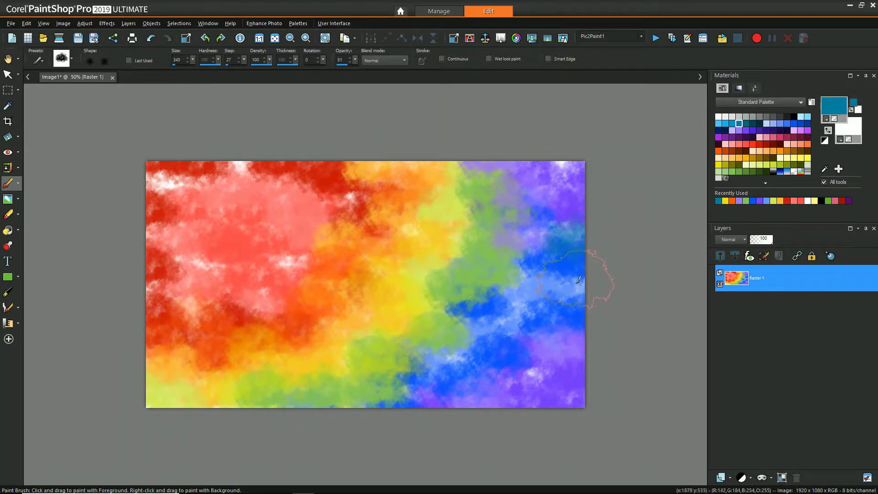
left_click_drag(577, 279, 457, 395)
left_click_drag(454, 339, 507, 203)
left_click(807, 130)
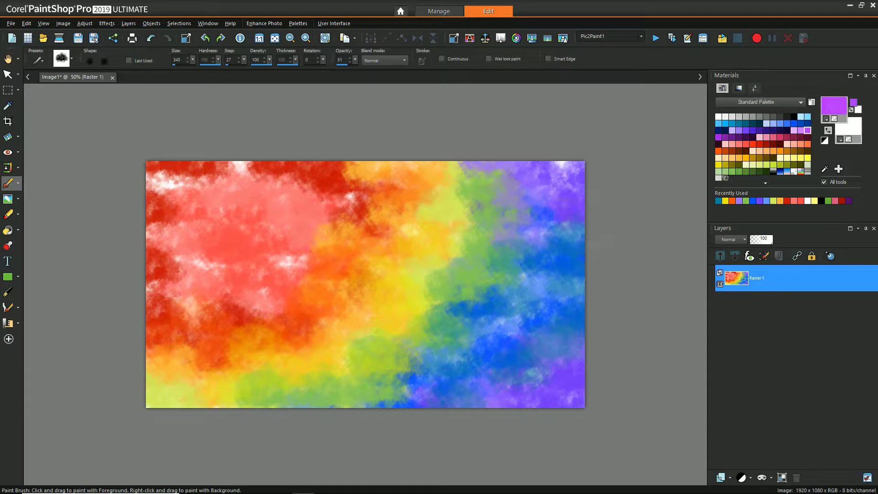
left_click_drag(558, 214, 620, 343)
Add green strokes along the lower-left edge and purple strokes around the canvas's upper-left corner
left_click(738, 171)
left_click_drag(151, 398, 275, 397)
left_click(807, 130)
mouse_move(283, 170)
left_mouse_down()
mouse_move(169, 192)
mouse_move(157, 283)
left_mouse_up()
Blend more red and pink into the red area, and darken the outer edges with dark blue at opacity 39
left_click(752, 145)
left_click_drag(220, 174, 261, 315)
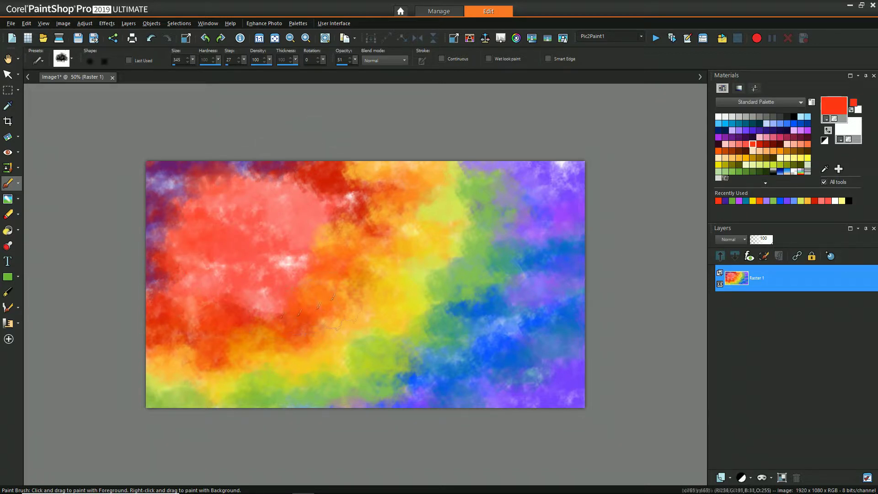
mouse_move(320, 196)
left_mouse_down()
mouse_move(315, 256)
mouse_move(270, 306)
left_mouse_up()
left_click(765, 137)
mouse_move(311, 179)
left_mouse_down()
mouse_move(178, 283)
mouse_move(265, 297)
left_mouse_up()
left_click(800, 123)
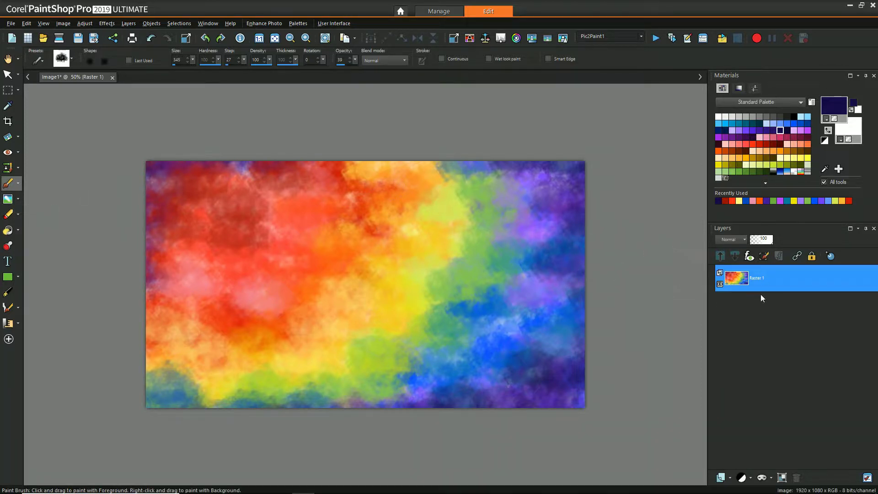
Duplicate the Raster 1 layer, blend the copy's colours with the Smudge brush at size 512, and compare it with the original
right_click(734, 283)
left_click(757, 297)
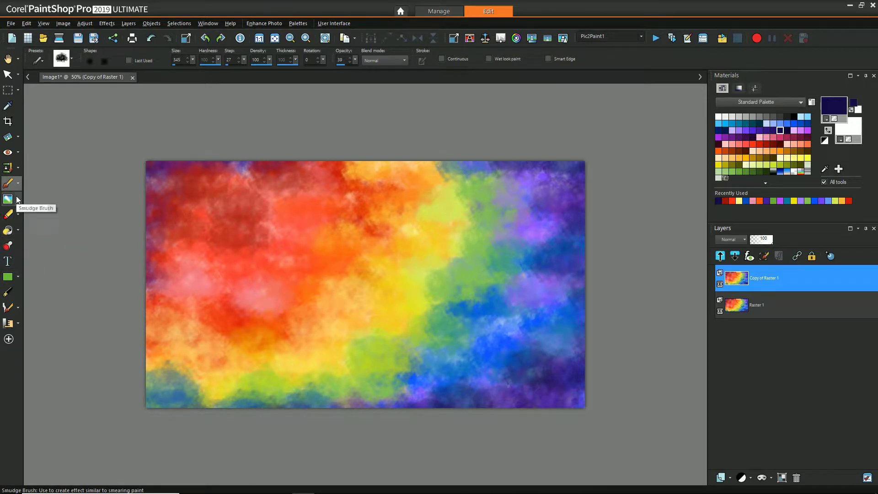
left_click(17, 199)
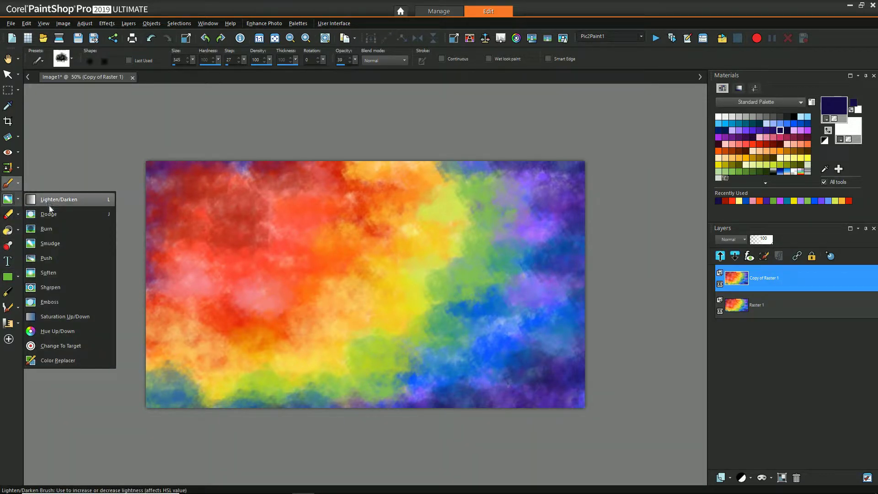
left_click(50, 243)
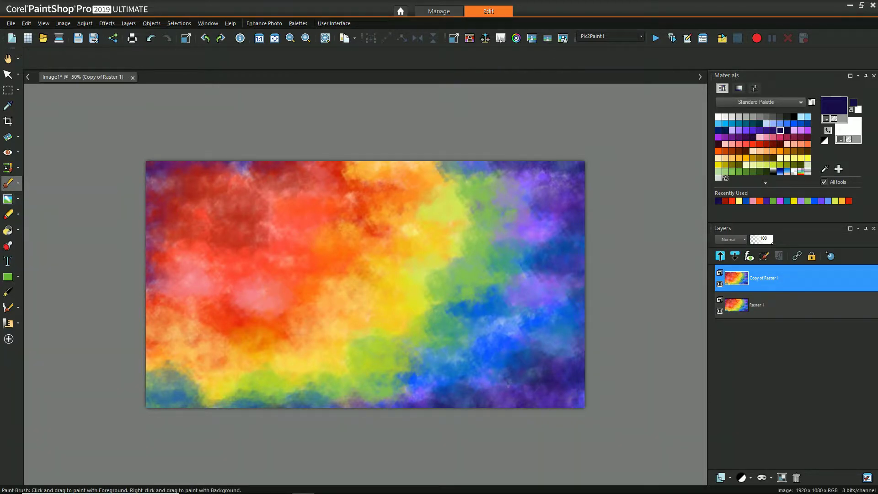
mouse_move(256, 205)
left_mouse_down()
mouse_move(252, 227)
mouse_move(216, 237)
mouse_move(213, 226)
mouse_move(268, 225)
mouse_move(260, 218)
mouse_move(249, 218)
mouse_move(321, 252)
mouse_move(349, 283)
mouse_move(334, 248)
mouse_move(357, 262)
mouse_move(373, 195)
mouse_move(387, 197)
mouse_move(393, 183)
mouse_move(375, 177)
mouse_move(414, 217)
mouse_move(399, 253)
mouse_move(286, 318)
mouse_move(178, 303)
mouse_move(163, 323)
mouse_move(177, 350)
mouse_move(175, 375)
mouse_move(240, 384)
mouse_move(223, 396)
mouse_move(291, 381)
mouse_move(339, 352)
mouse_move(352, 375)
mouse_move(418, 352)
mouse_move(481, 347)
mouse_move(474, 338)
mouse_move(371, 390)
mouse_move(205, 396)
mouse_move(157, 355)
mouse_move(236, 267)
mouse_move(287, 266)
mouse_move(265, 221)
mouse_move(274, 249)
mouse_move(224, 198)
mouse_move(157, 181)
mouse_move(398, 188)
mouse_move(291, 230)
mouse_move(255, 198)
mouse_move(393, 213)
mouse_move(508, 200)
mouse_move(521, 186)
mouse_move(559, 235)
mouse_move(542, 303)
mouse_move(553, 377)
mouse_move(527, 377)
mouse_move(537, 317)
mouse_move(529, 278)
mouse_move(452, 367)
mouse_move(350, 287)
mouse_move(329, 352)
mouse_move(363, 284)
mouse_move(362, 248)
mouse_move(262, 308)
mouse_move(335, 257)
mouse_move(282, 267)
mouse_move(412, 213)
mouse_move(501, 230)
mouse_move(456, 330)
mouse_move(477, 305)
mouse_move(529, 274)
mouse_move(530, 199)
mouse_move(186, 357)
mouse_move(214, 268)
mouse_move(198, 226)
mouse_move(220, 205)
mouse_move(251, 298)
mouse_move(320, 328)
mouse_move(488, 282)
mouse_move(490, 186)
mouse_move(457, 215)
mouse_move(365, 357)
mouse_move(590, 383)
left_mouse_up()
left_click(720, 285)
left_click(720, 284)
left_click(720, 284)
left_click(720, 284)
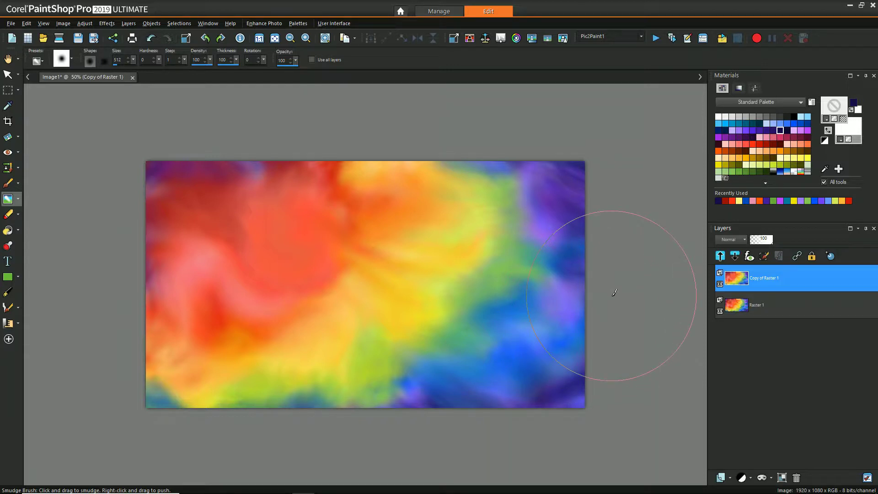
Add a new vector layer with default settings above the smudged copy
left_click(721, 477)
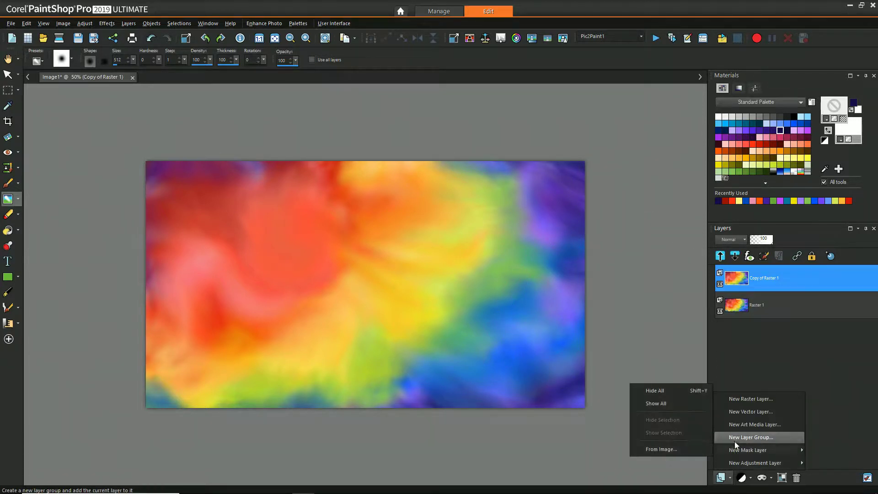
left_click(736, 411)
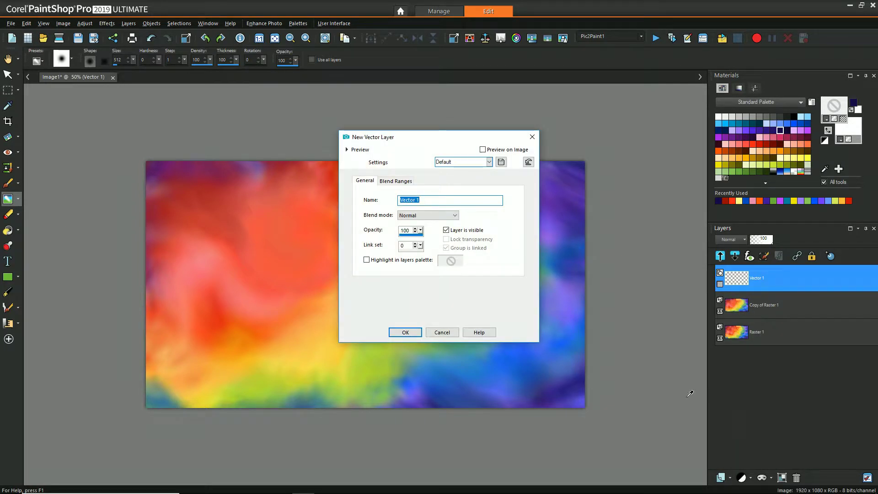
left_click(405, 328)
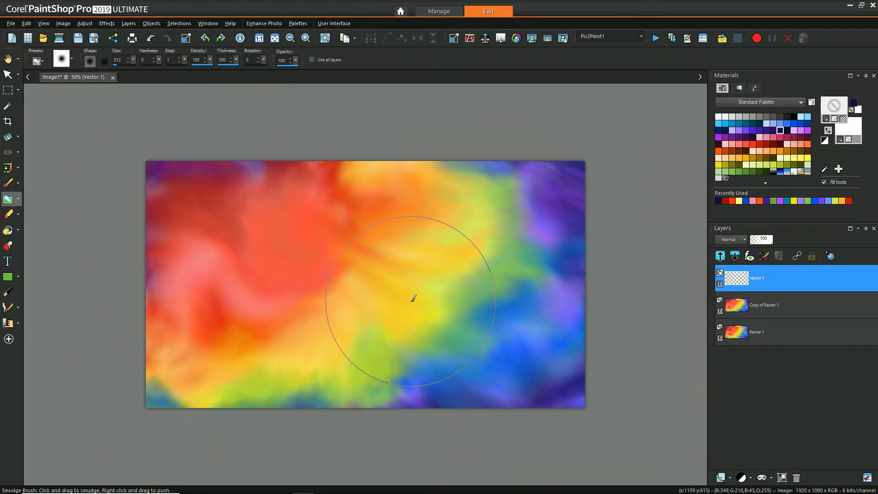
Set the background material to black and draw a filled rectangle on the vector layer covering the whole canvas
right_click(853, 130)
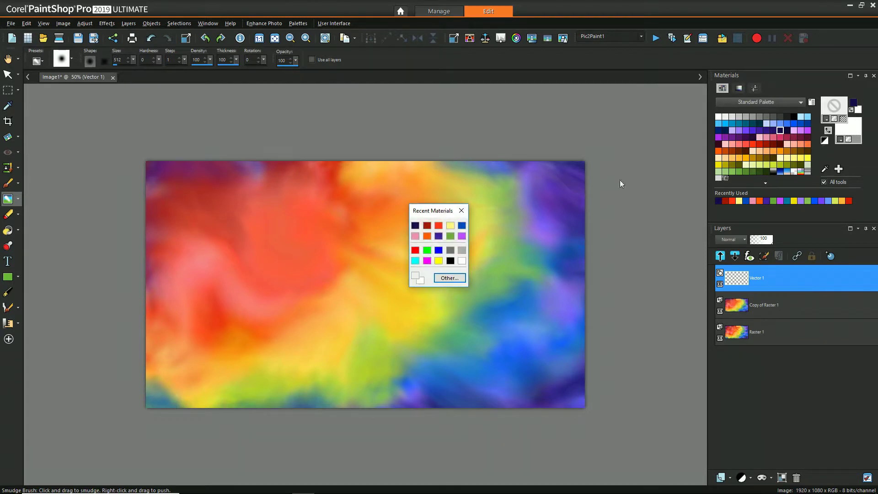
left_click(449, 259)
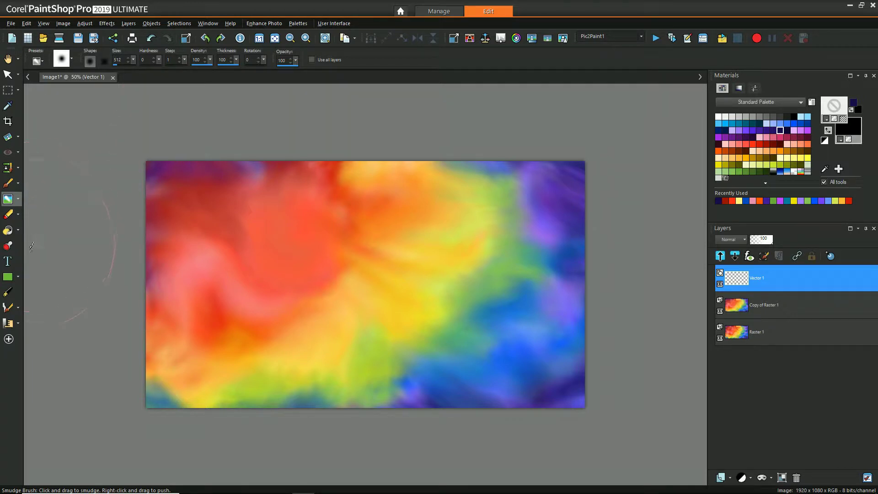
left_click(19, 276)
left_click(54, 289)
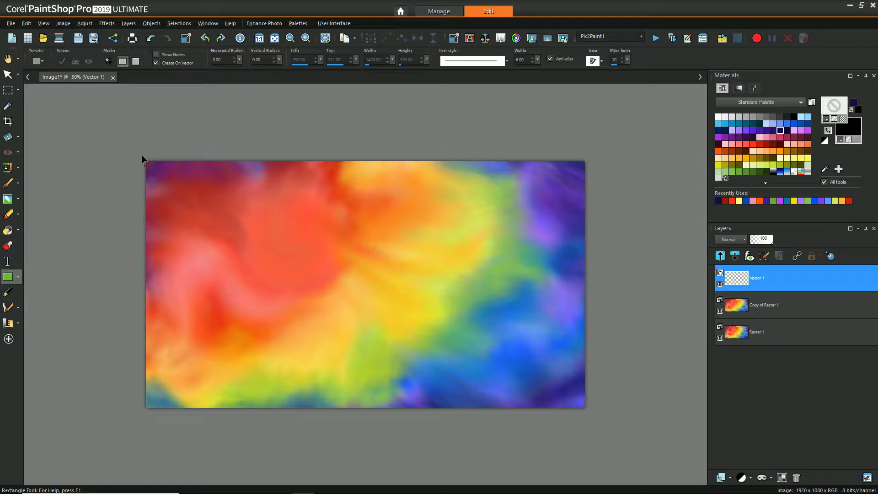
left_click_drag(229, 217, 586, 410)
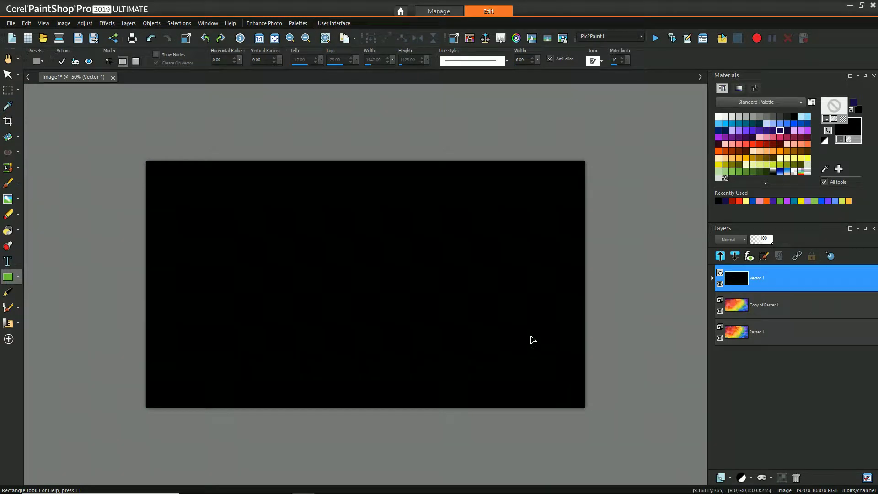
Select the black rectangle and convert it to a path
left_click(8, 74)
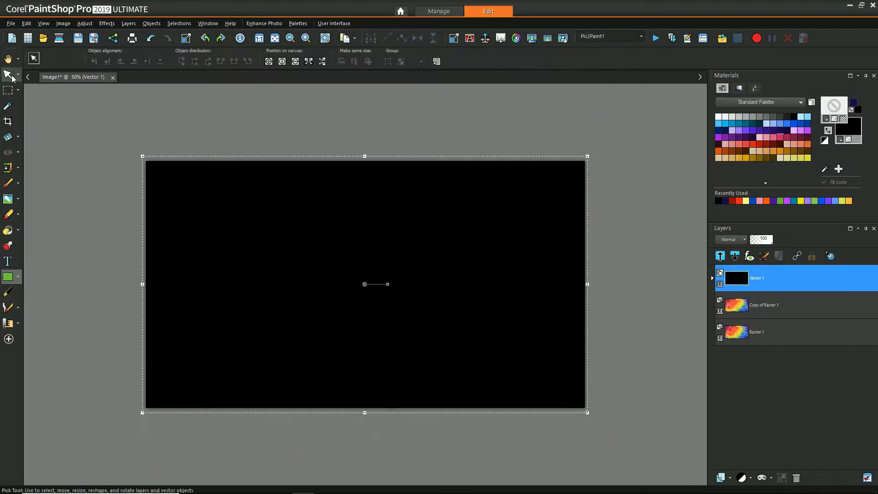
right_click(168, 158)
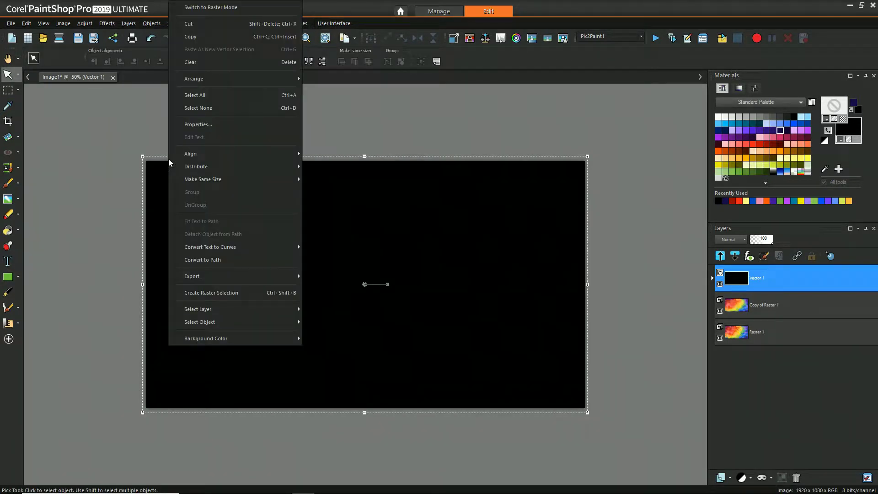
left_click(217, 260)
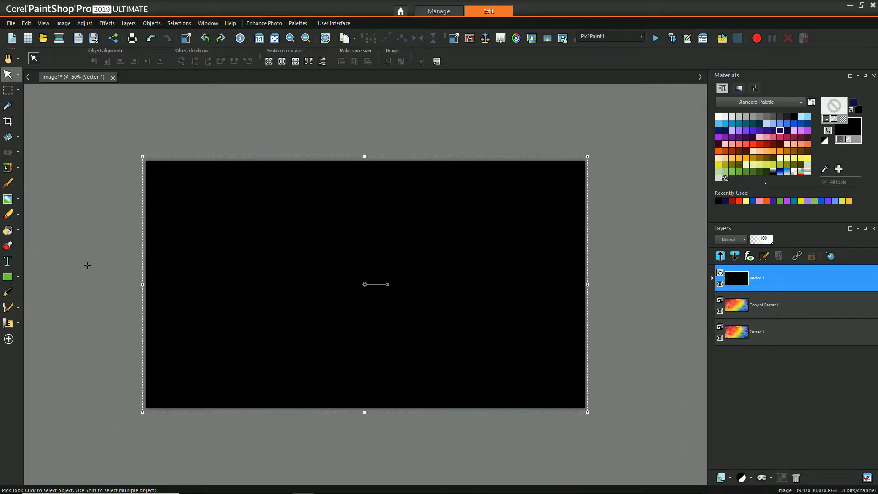
Draw a rectangular outline of connected straight Pen segments just inside the canvas edges, returning to the upper-left starting point
left_click(8, 293)
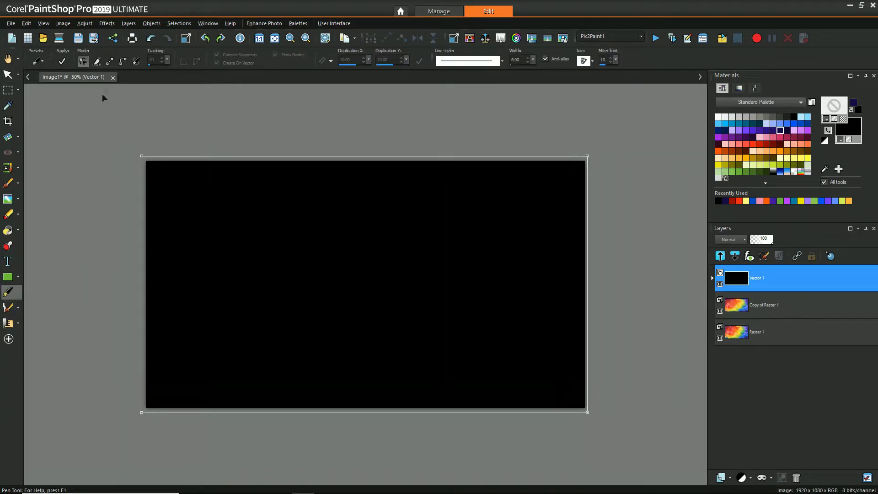
left_click(109, 63)
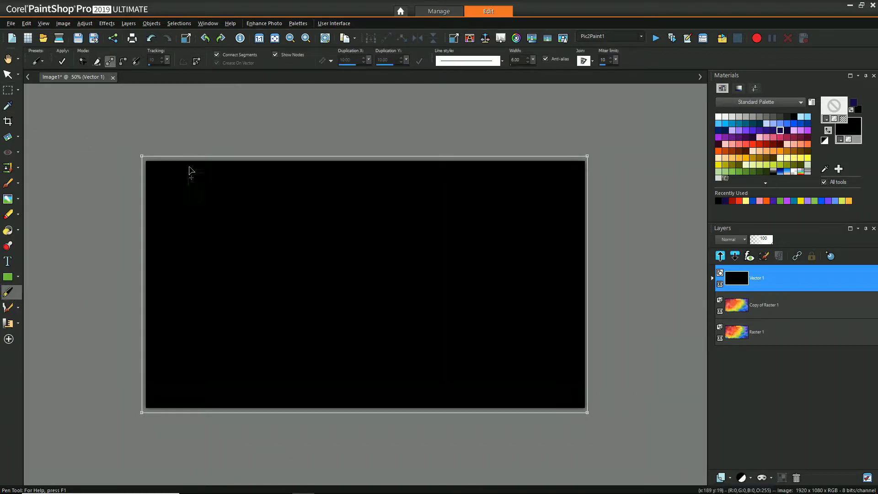
left_click(154, 170)
left_click_drag(505, 181, 578, 172)
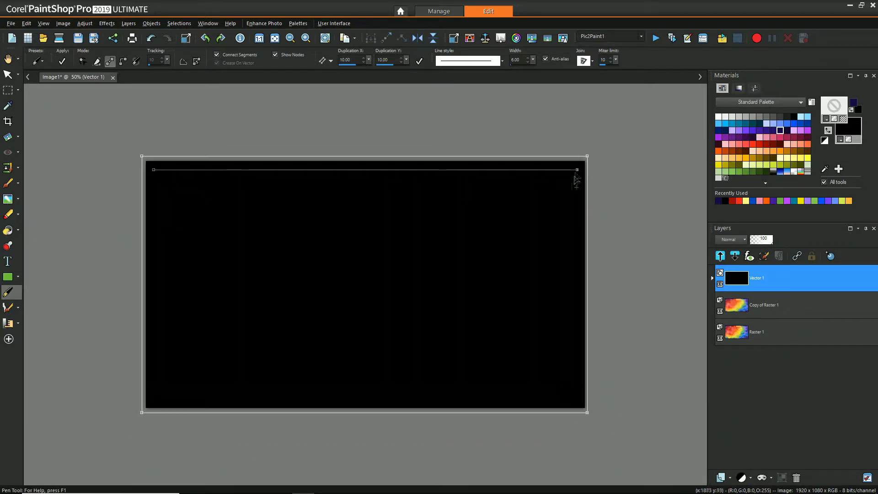
left_click_drag(578, 401, 578, 403)
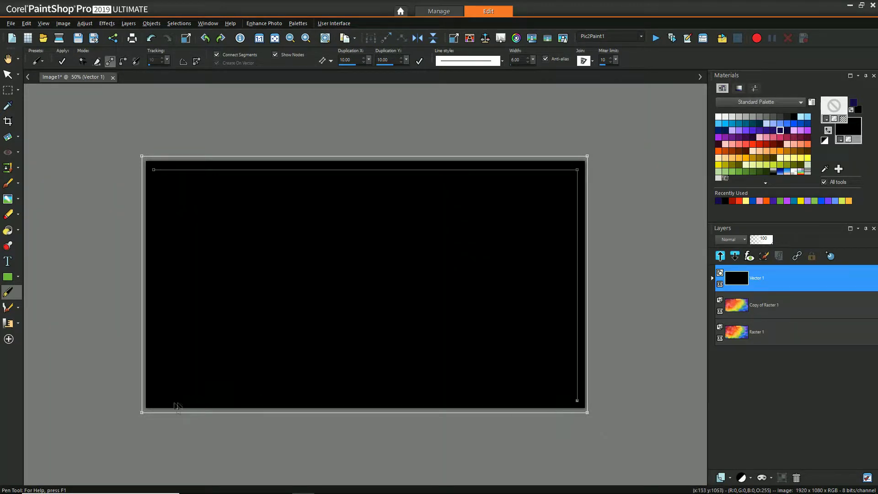
left_click_drag(153, 401, 154, 400)
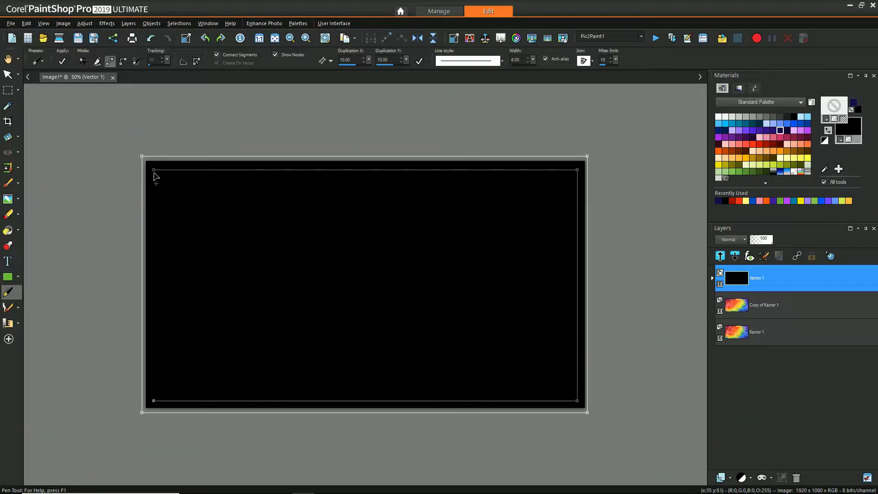
left_click_drag(154, 173, 155, 173)
Align the inner outline's last node with its starting node at the upper-left corner
scroll(146, 163, "up", 3)
scroll(34, 97, "down", 2)
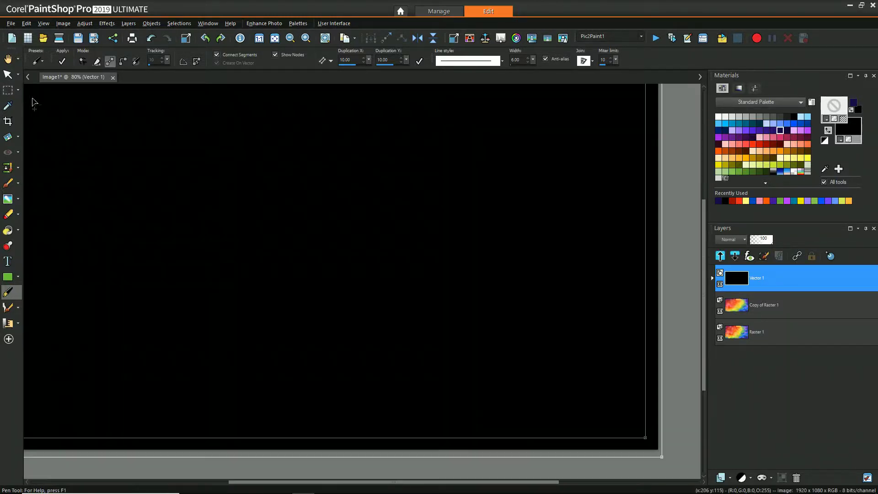
scroll(60, 117, "up", 1)
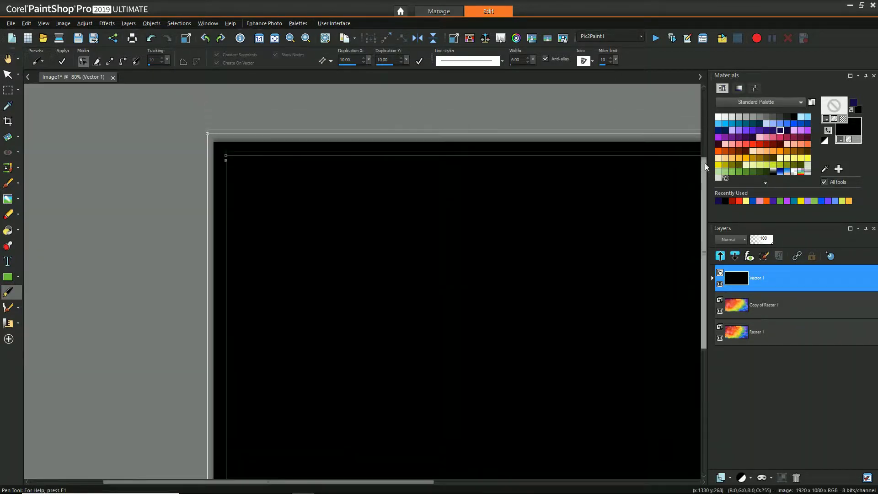
scroll(704, 163, "up", 2)
scroll(196, 224, "up", 3)
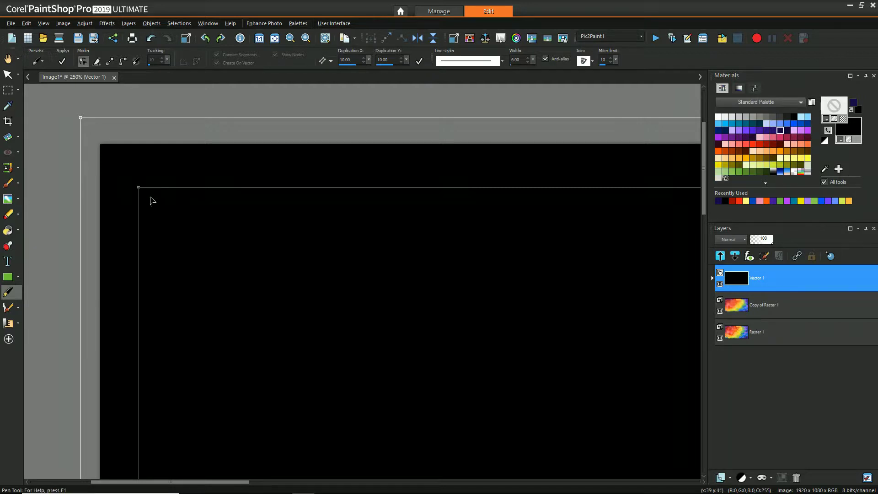
Reverse the contour of the inner outline so it cuts an opening in the black rectangle, and inspect the object under Vector 1
scroll(216, 239, "down", 5)
scroll(280, 274, "down", 1)
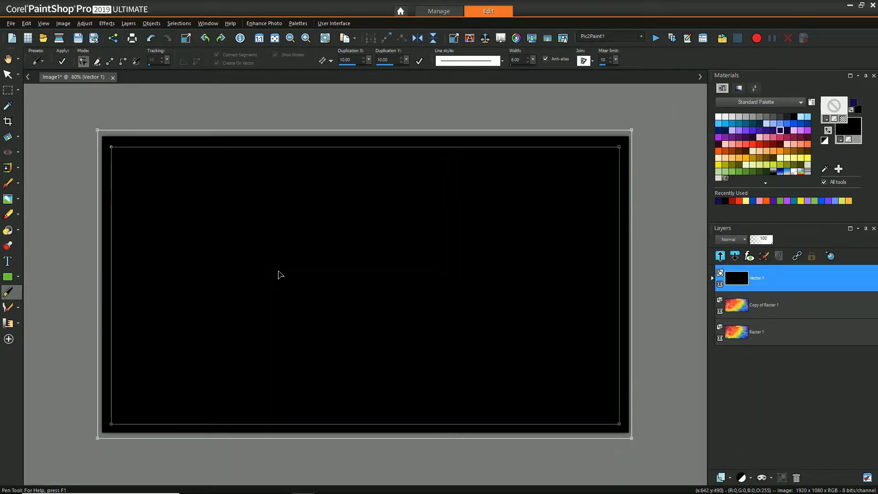
right_click(161, 147)
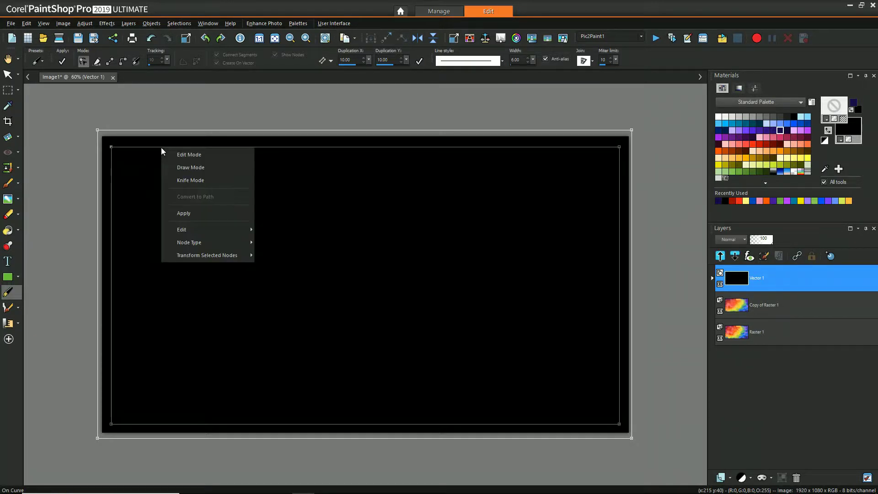
mouse_move(204, 229)
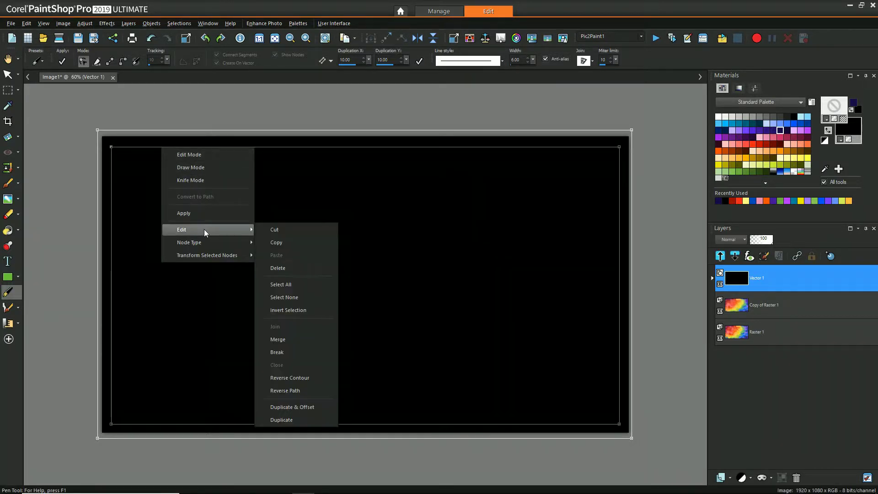
left_click(298, 378)
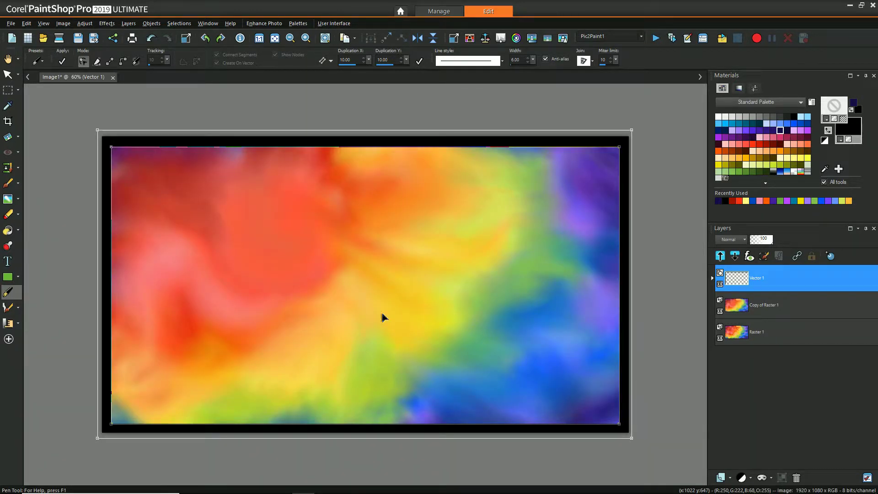
left_click(8, 74)
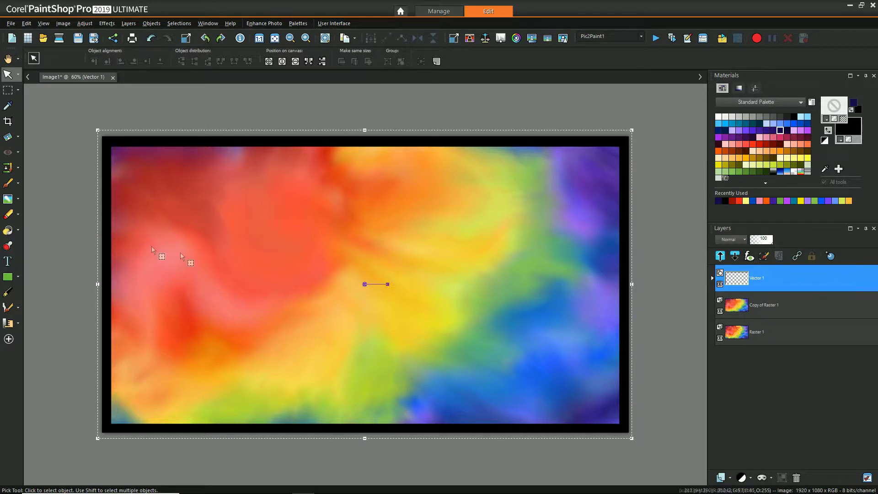
left_click(711, 278)
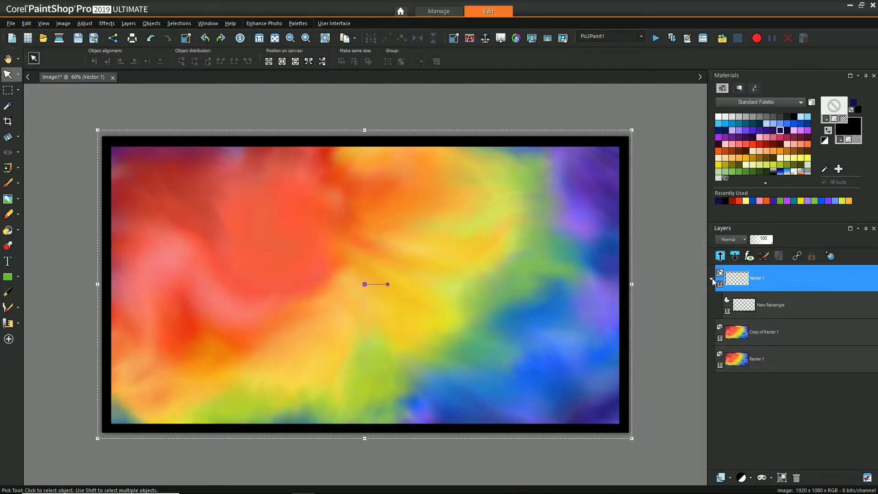
left_click(712, 278)
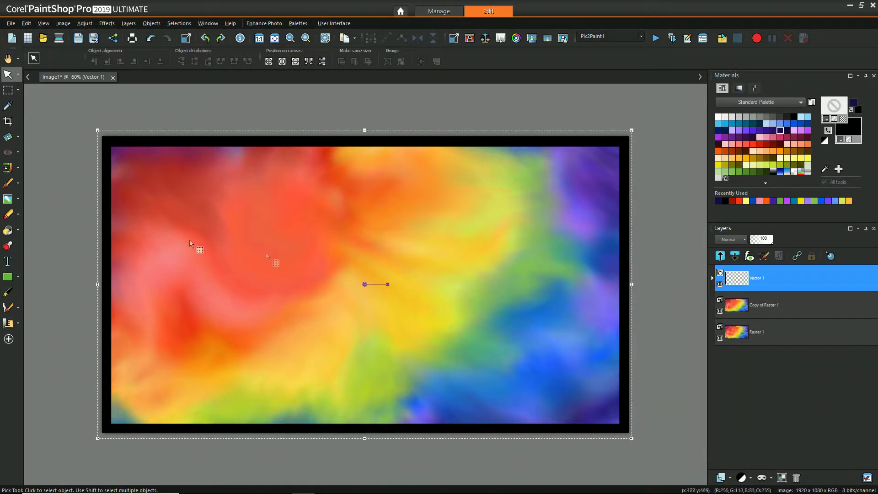
Add a vector layer named Vector 2 above the frame layer with the default settings, ready for text
left_click(8, 262)
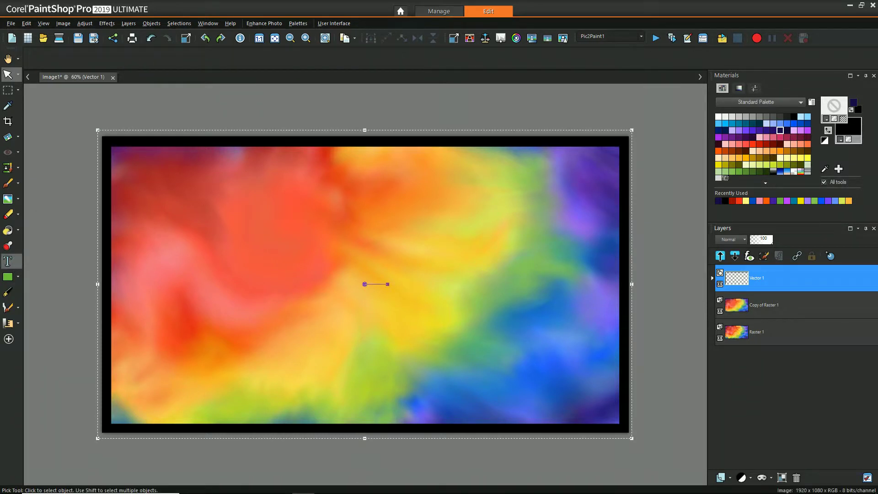
left_click(712, 278)
left_click(713, 278)
left_click(726, 479)
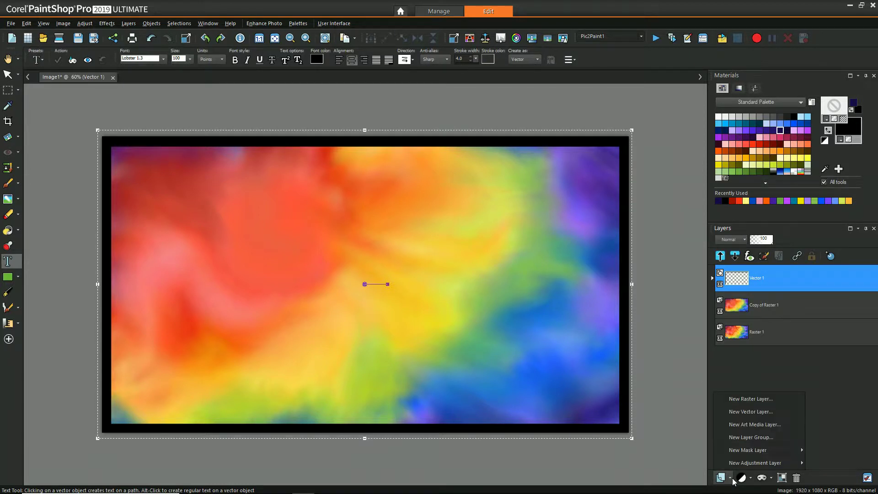
left_click(741, 411)
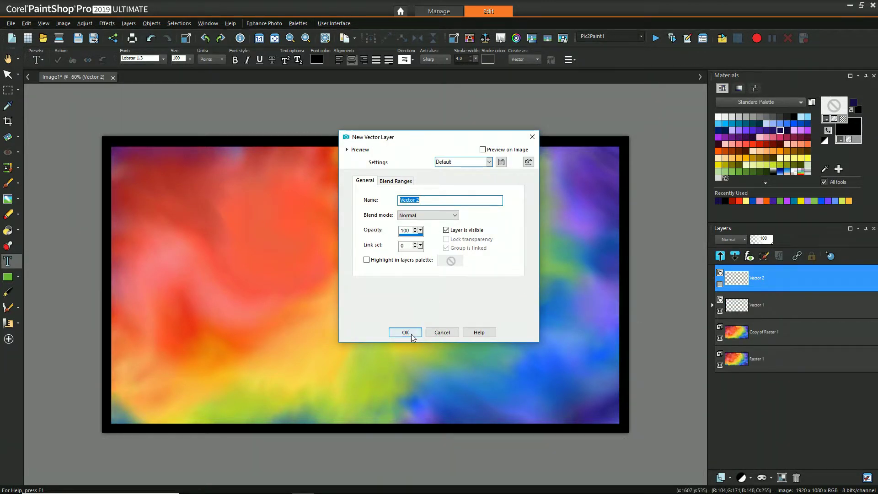
left_click(405, 332)
Add the black text "Thank You" in Lobster 1.3 at size 100 and remove the space between the two words
left_click(283, 265)
type("Thank You")
left_click_drag(442, 249, 153, 249)
left_click(324, 247)
key("BackSpace")
Select the whole ThankYou text and preview other fonts on it
left_click_drag(434, 252, 140, 253)
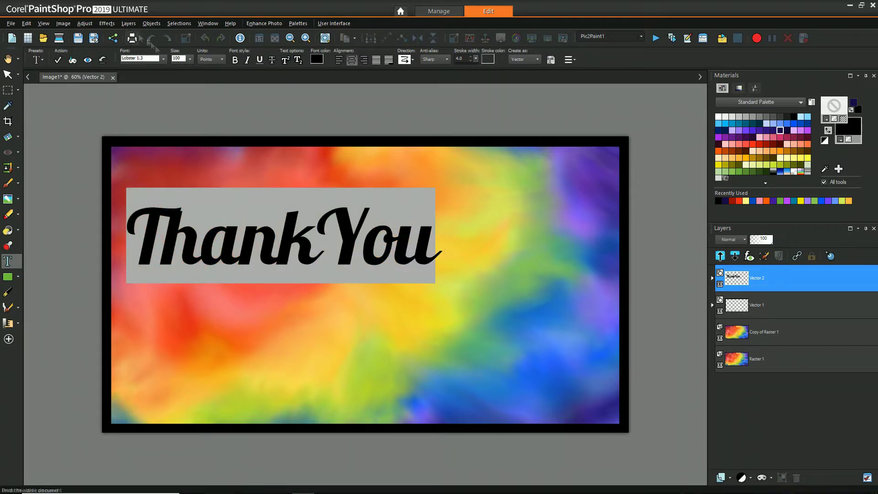
left_click(163, 59)
scroll(247, 206, "down", 10)
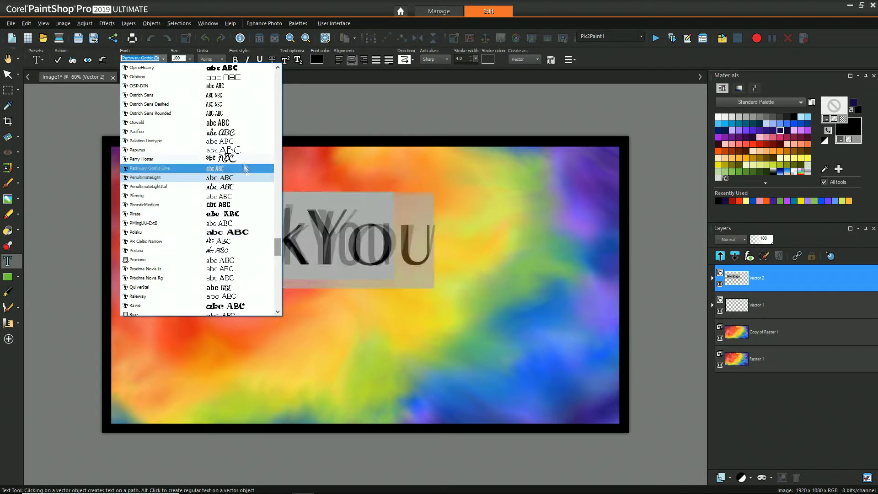
left_click_drag(278, 247, 283, 220)
left_click(164, 58)
left_click(164, 58)
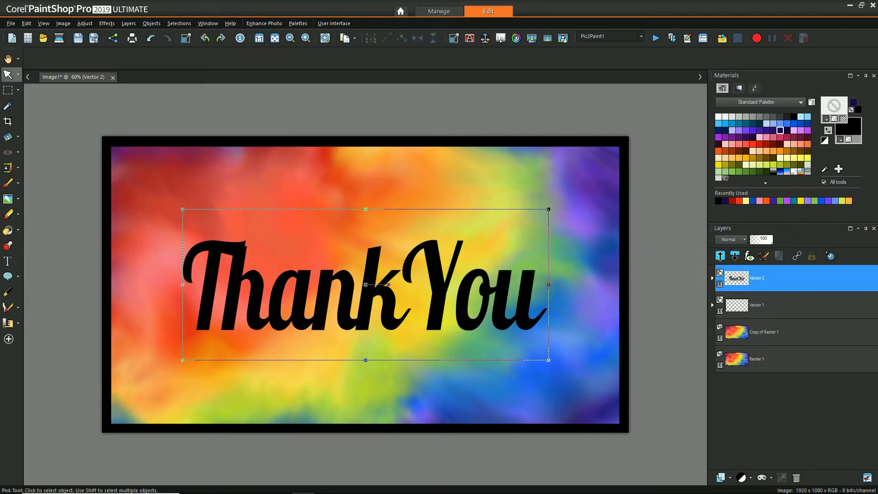
Choose the solid five-petal Flower from the Basic Shapes presets and draw one at the upper left of the text
left_click(7, 277)
left_click(73, 62)
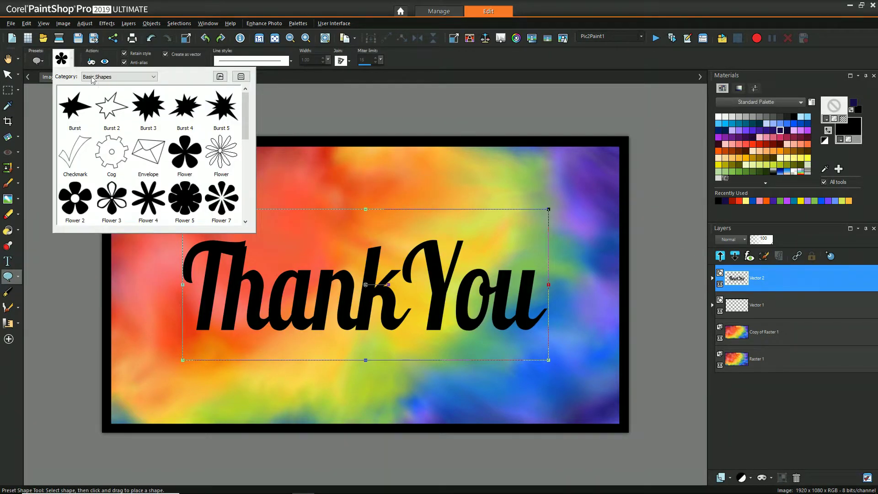
mouse_move(247, 114)
left_mouse_down()
mouse_move(250, 142)
mouse_move(250, 129)
left_mouse_up()
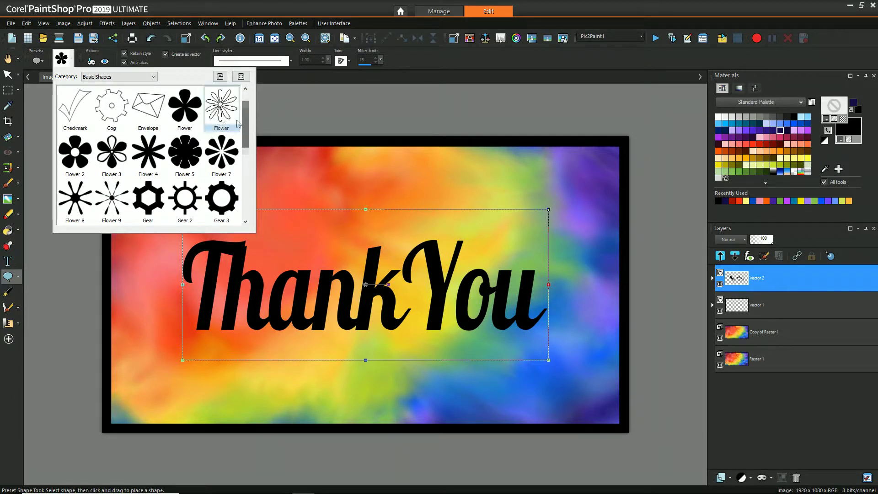
left_click(189, 113)
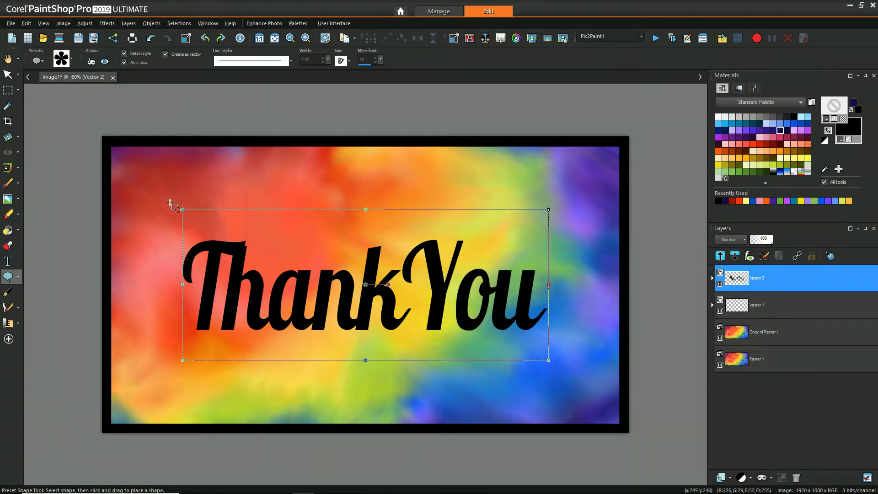
left_click_drag(148, 182, 218, 250)
Paste copies of the flower above "Thank", below the Y, above the final u and at the lower left, enlarging the lower-left one
left_click(334, 234)
key("ctrl+g")
left_click(417, 347)
key("ctrl+g")
left_click(554, 246)
key("ctrl+g")
left_click(189, 352)
left_click_drag(142, 397, 134, 407)
Enlarge the upper-left flower and the flower above "Thank", adjusting the position of both
key("k")
left_click(173, 206)
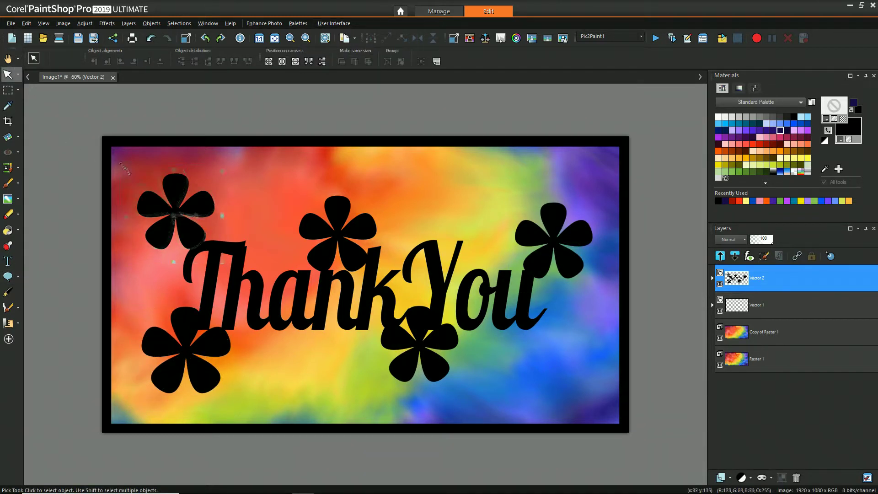
left_click_drag(129, 173, 117, 162)
left_click_drag(170, 212, 172, 217)
left_click(330, 231)
left_click_drag(384, 196, 407, 174)
left_click_drag(349, 232, 340, 227)
Enlarge the flower above the final u and shift it slightly, and enlarge the flower below the Y
left_click(553, 237)
left_click_drag(509, 196, 490, 186)
left_click_drag(546, 230, 537, 237)
left_click(419, 352)
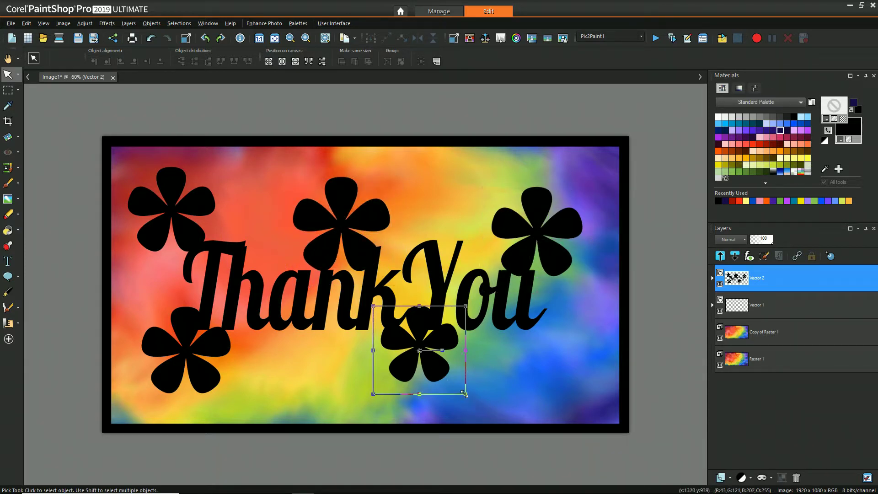
left_click_drag(470, 402, 482, 416)
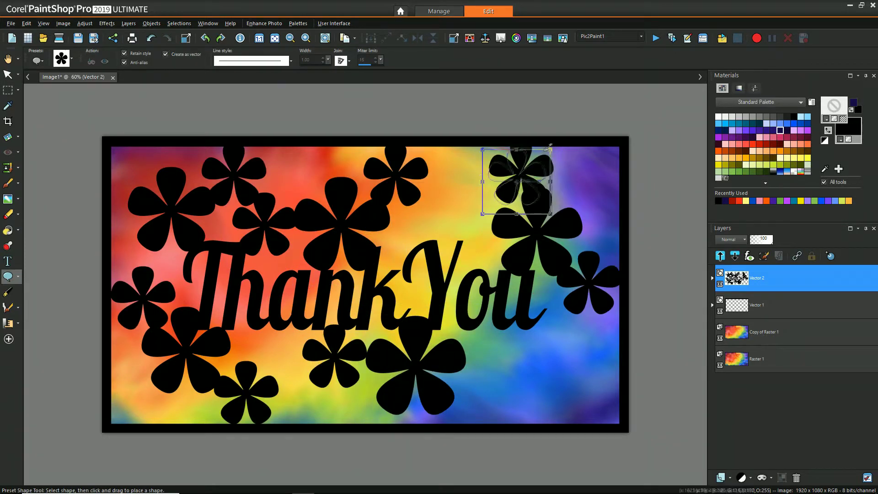
Move the small flower up against the frame's top edge, and add a large flower below the final u and a small one at the bottom edge
left_click_drag(518, 177, 510, 171)
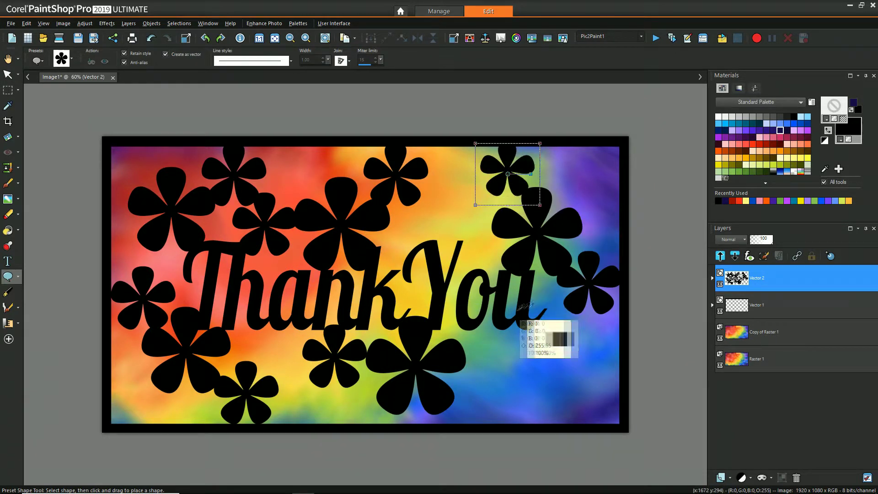
key("k")
left_click(573, 339)
key("ctrl+v")
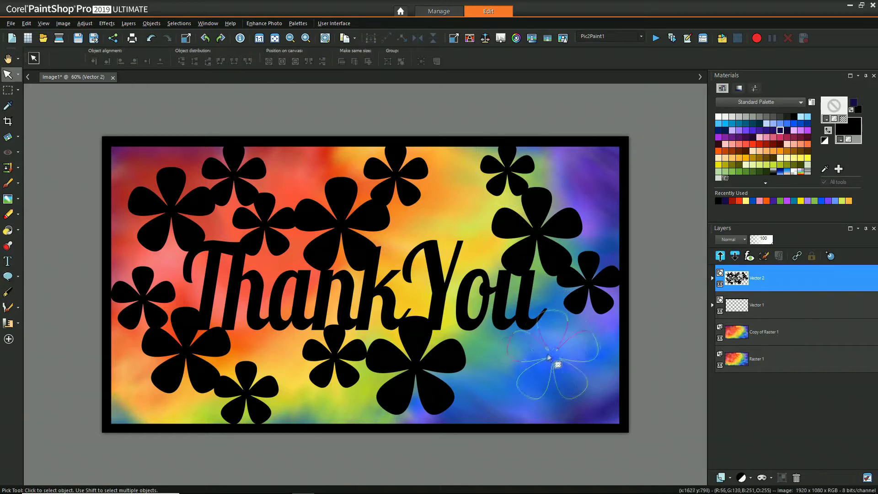
left_click(549, 372)
left_click_drag(546, 368, 482, 398)
left_click(575, 392)
Paste small flowers in the lower-right corner, near the upper-right edge and above the Y, resizing the one above the Y
key("ctrl+v")
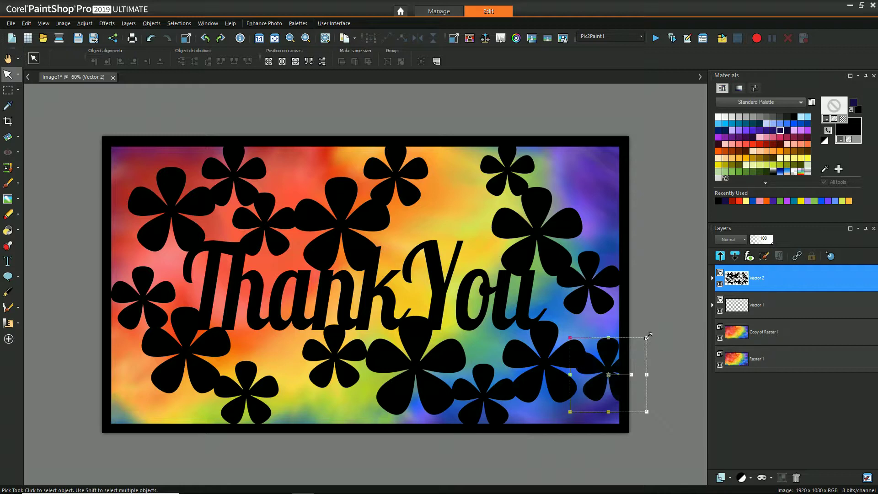
left_click(597, 395)
key("ctrl+v")
left_click(596, 200)
key("ctrl+v")
left_click(446, 223)
left_click_drag(415, 195, 406, 183)
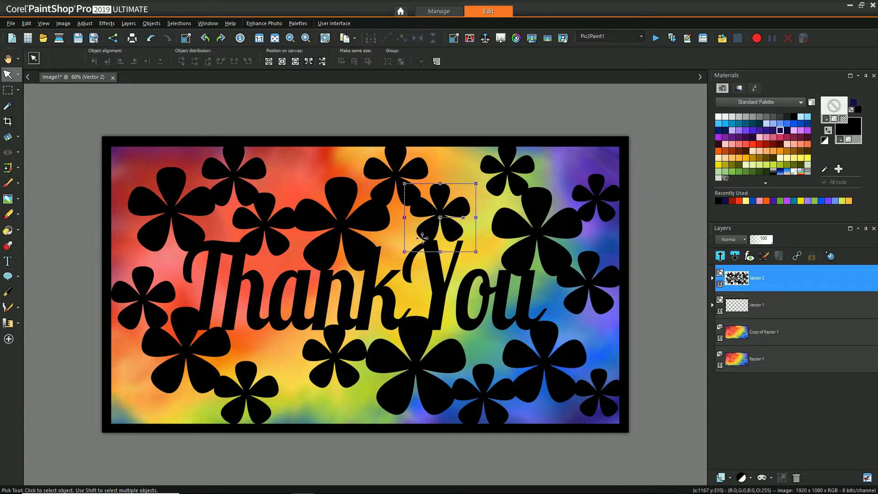
Fill the remaining gaps with small flower copies below "Thank" and in the two corners on the left
key("ctrl+v")
left_click(282, 352)
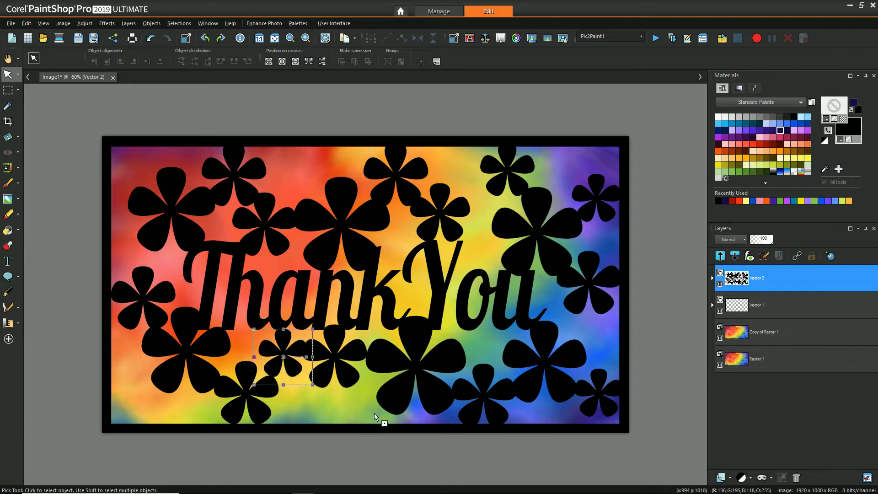
key("ctrl+v")
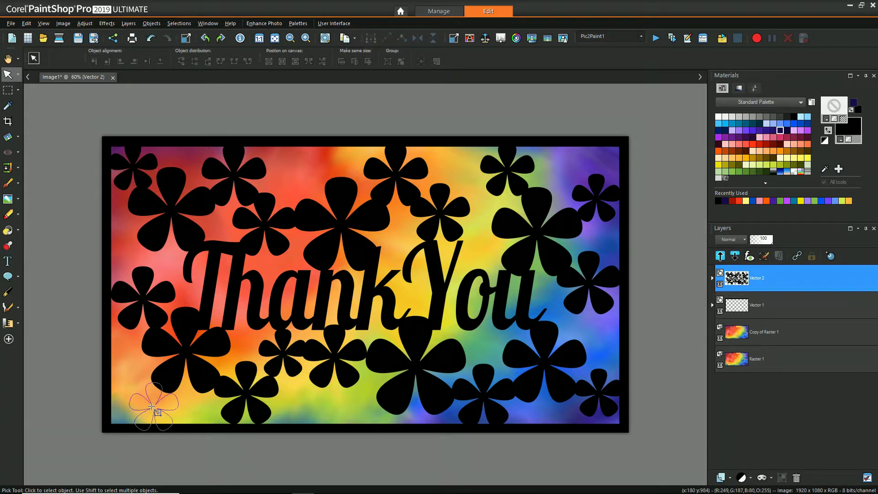
left_click(142, 403)
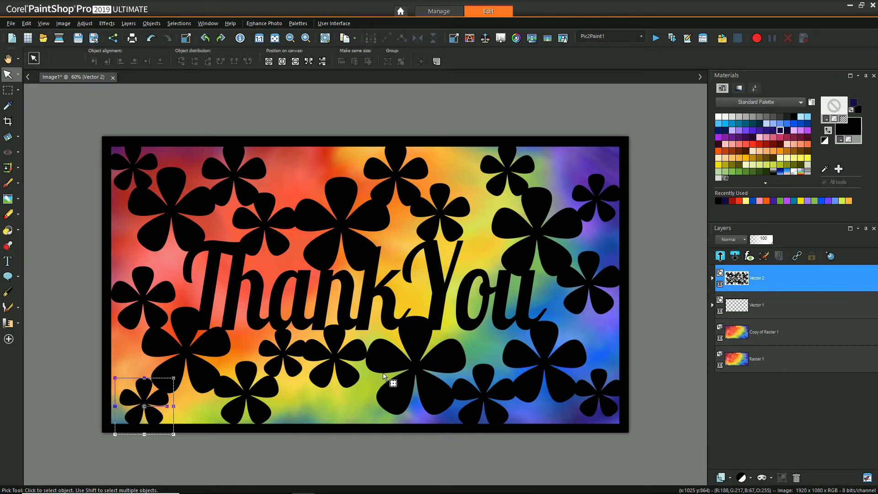
Merge the Vector 2 layer down into the Vector 1 frame layer
left_click(7, 58)
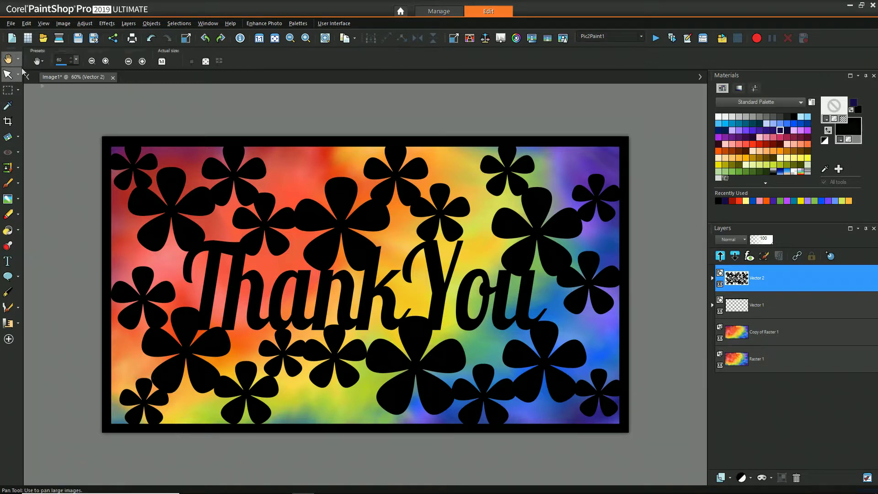
scroll(303, 220, "down", 2)
mouse_move(734, 280)
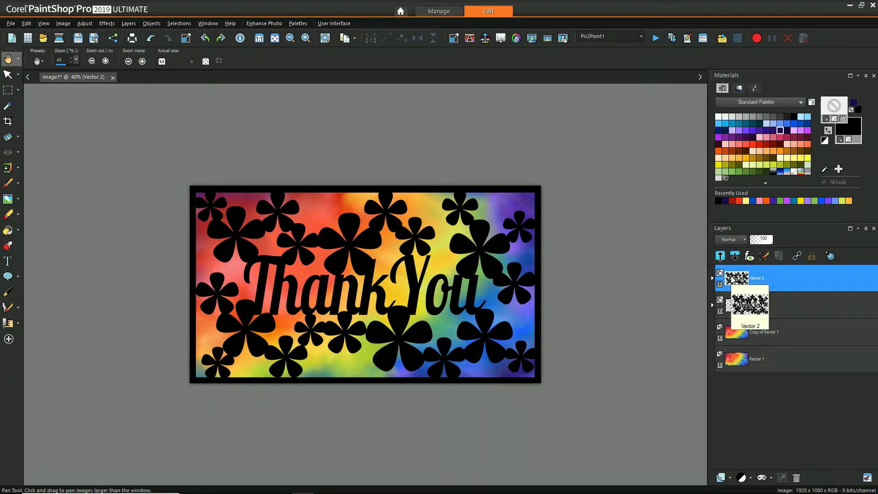
right_click(773, 284)
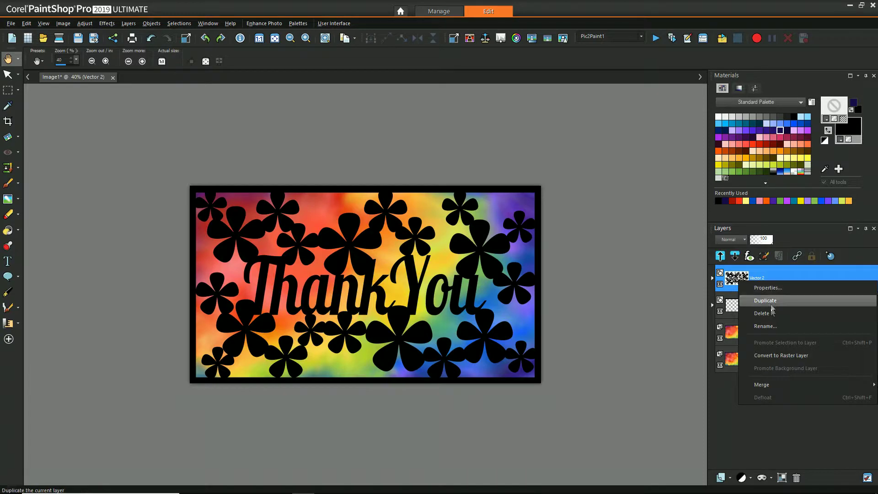
mouse_move(764, 384)
left_click(658, 385)
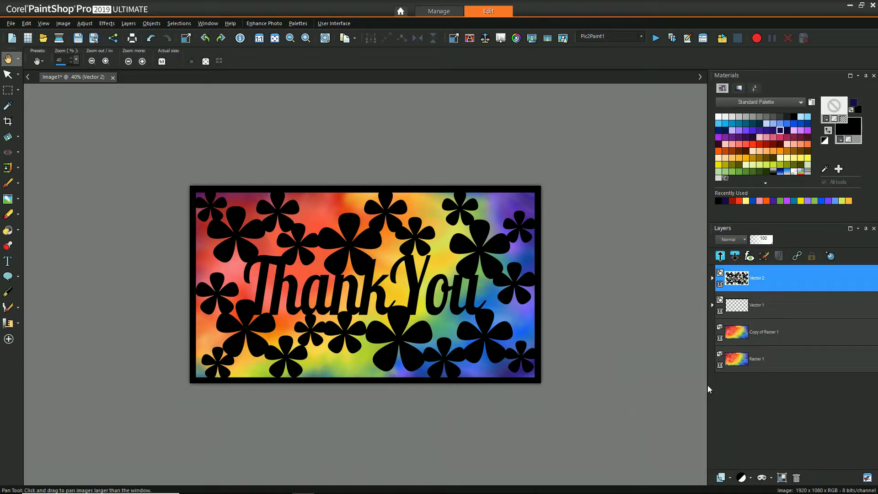
Toggle the visibility of Vector 1 and Copy of Raster 1 off and on to compare the layers
left_click(721, 284)
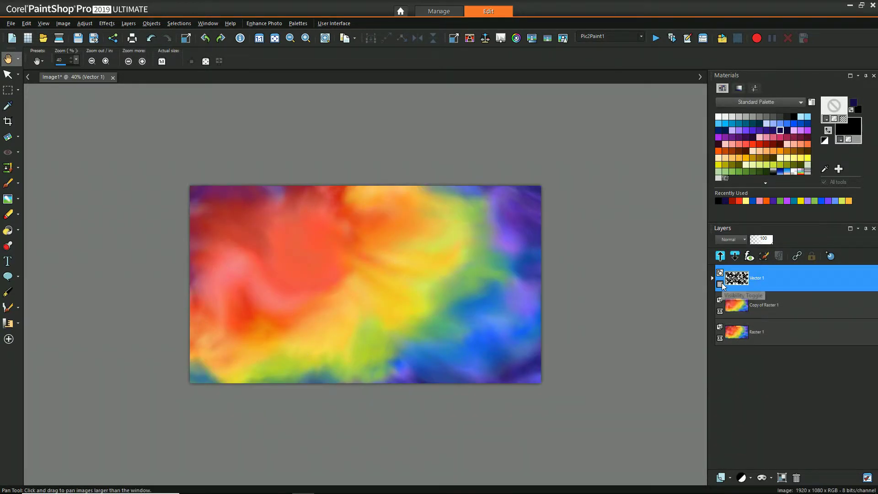
left_click(721, 285)
left_click(720, 311)
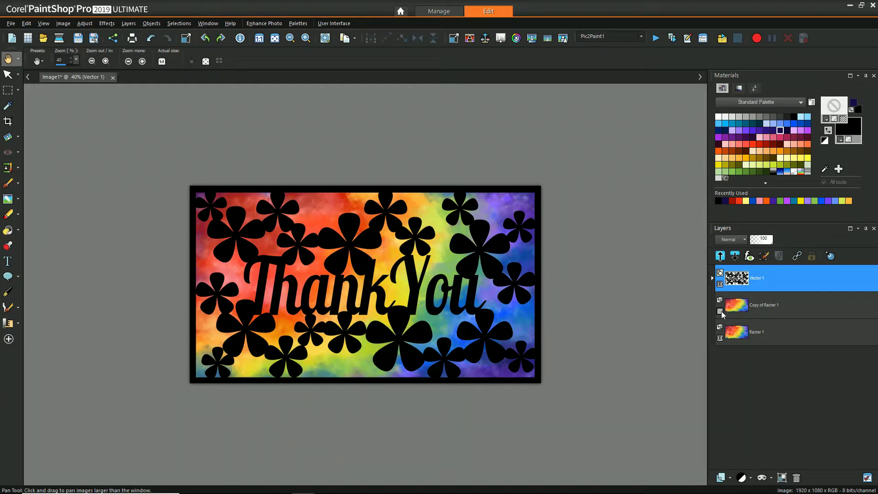
left_click(720, 312)
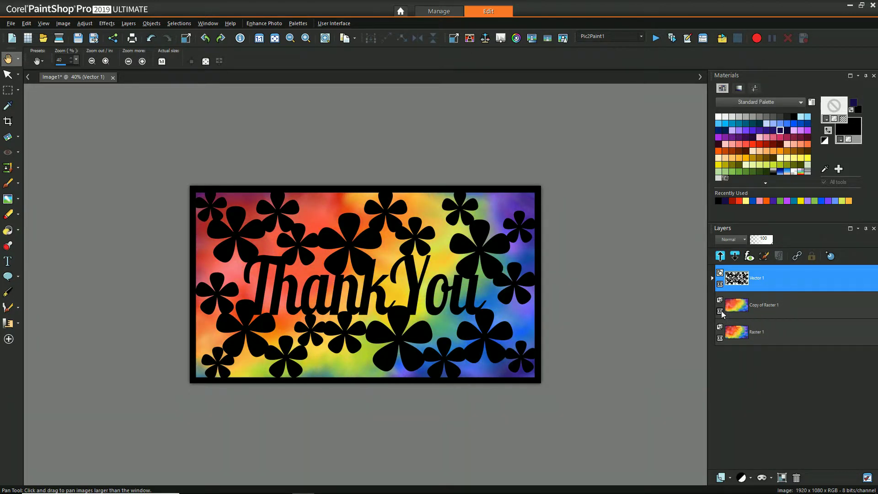
mouse_move(730, 311)
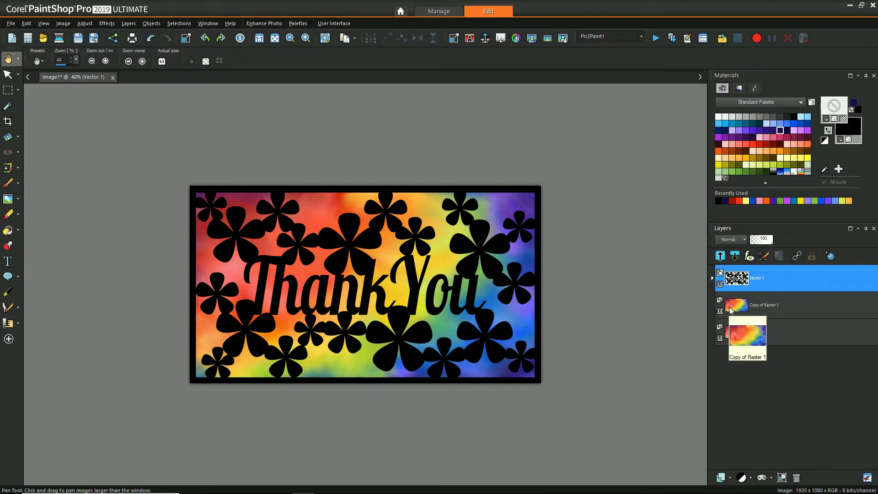
mouse_move(790, 274)
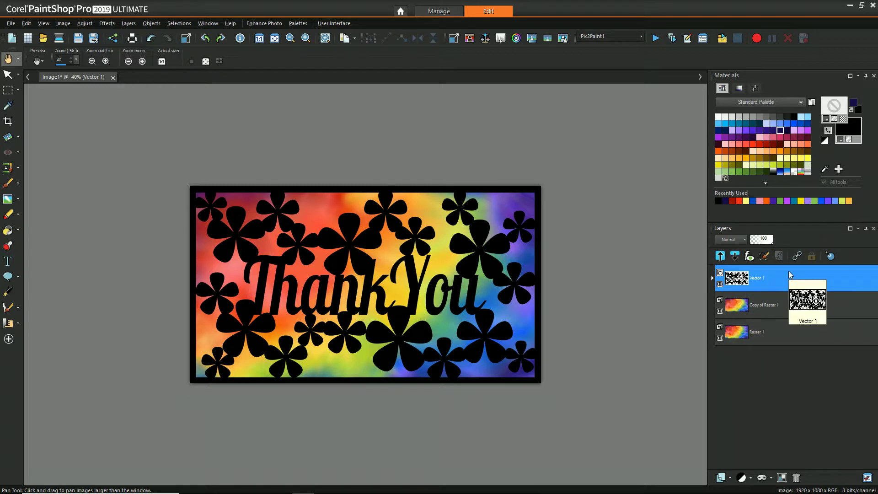
Set the Vector 1 layer's blend mode back to Normal and lower its opacity to 85
double_click(781, 277)
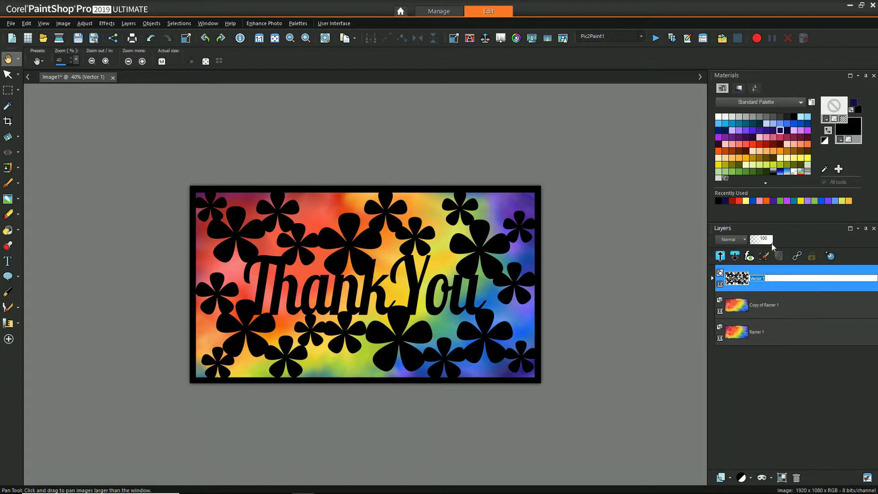
left_click(744, 239)
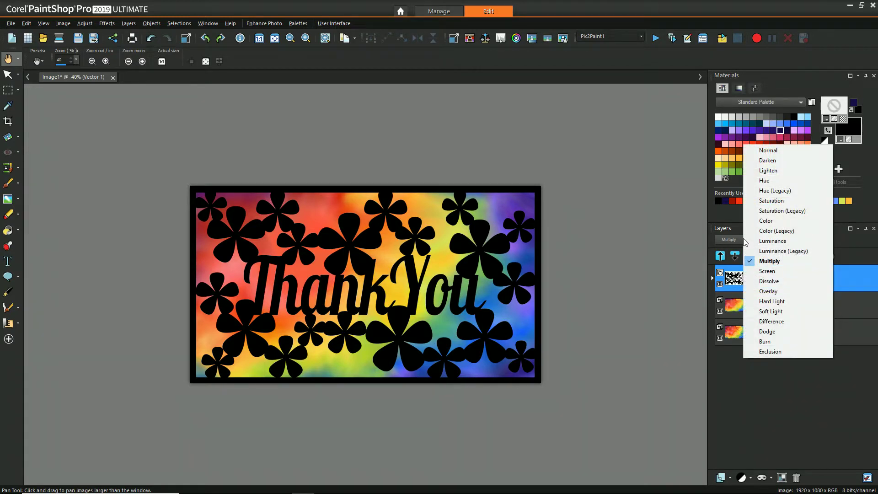
left_click(768, 150)
left_click_drag(770, 244, 763, 244)
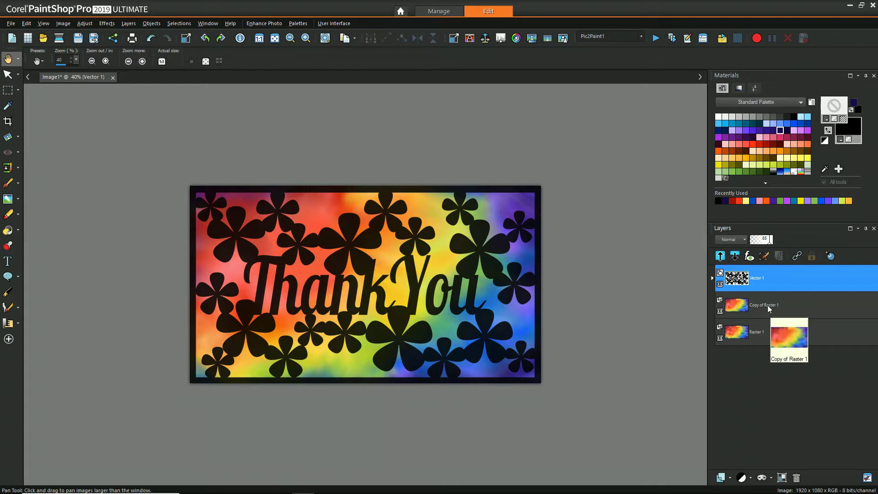
mouse_move(767, 305)
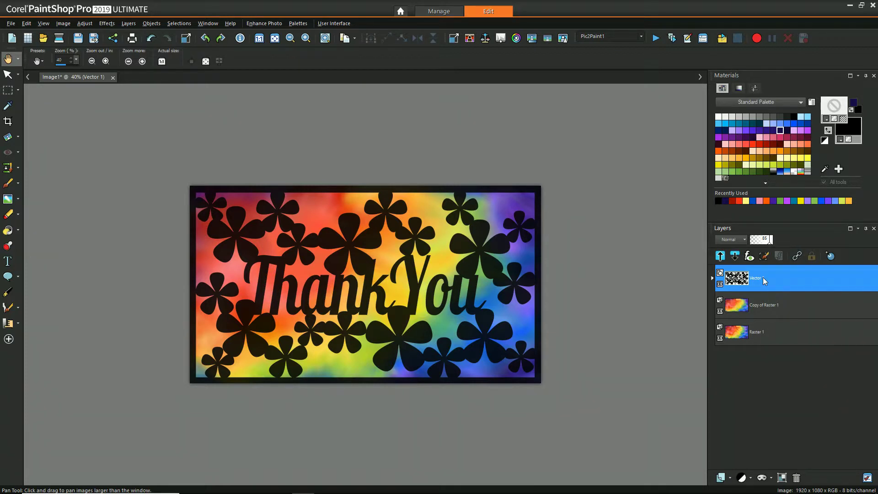
Duplicate the Vector 1 layer, hide the original and select all the cutout objects on the copy only
right_click(769, 276)
left_click(782, 295)
key("k")
left_click_drag(137, 147, 581, 405)
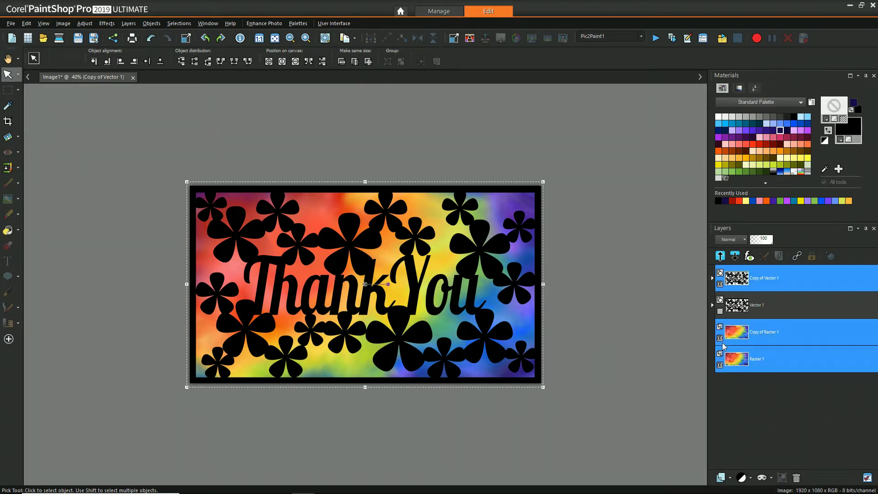
left_click(775, 337, "ctrl")
left_click(773, 368, "ctrl")
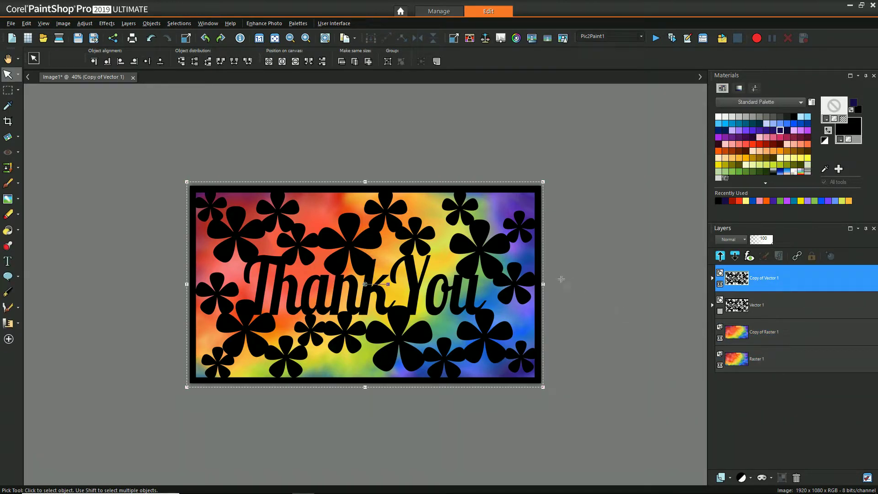
Recolor the selected frame, text and flowers on Copy of Vector 1 with a white fill
mouse_move(775, 284)
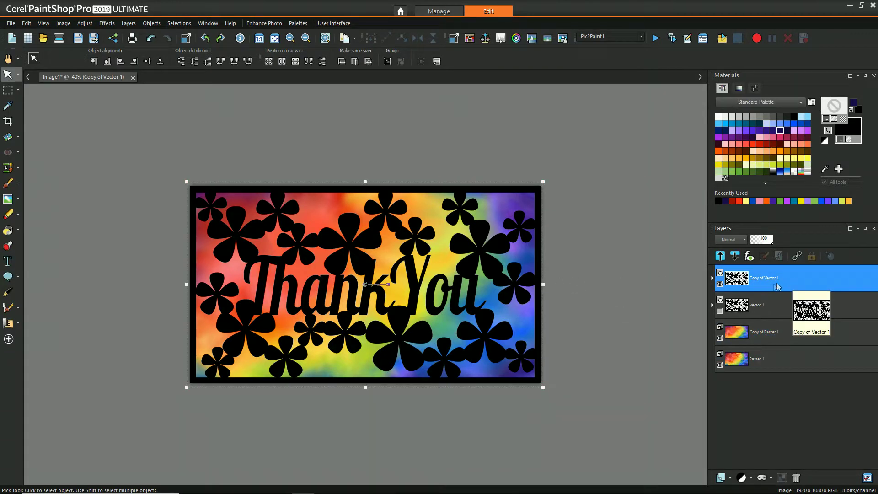
right_click(854, 126)
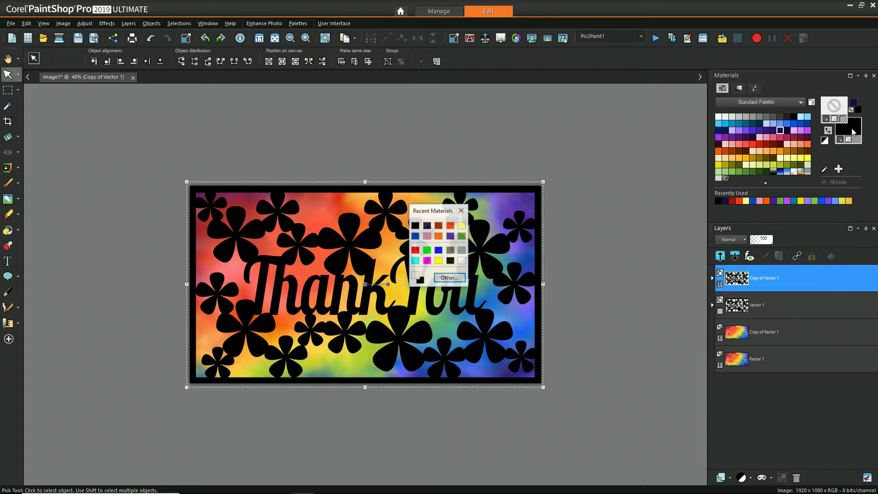
left_click(462, 260)
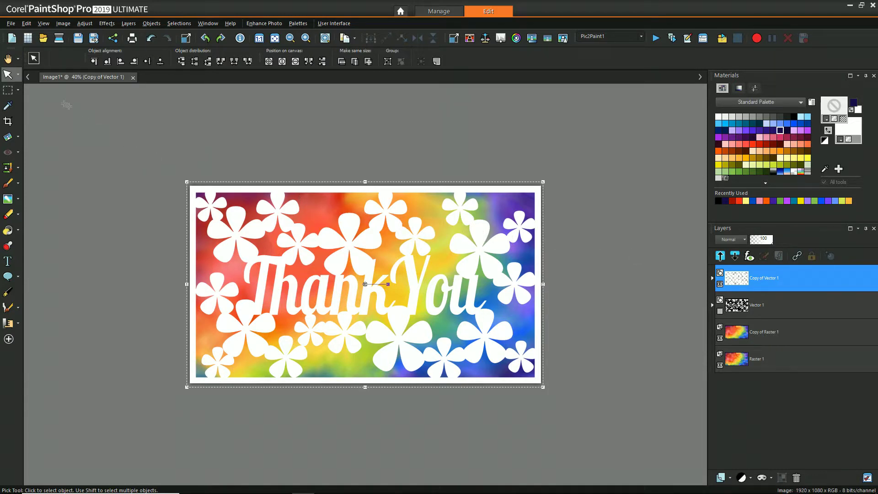
left_click(141, 173)
Apply the HaloShadow layer style preset to Copy of Vector 1, with the preview on the image enabled
left_click(768, 281)
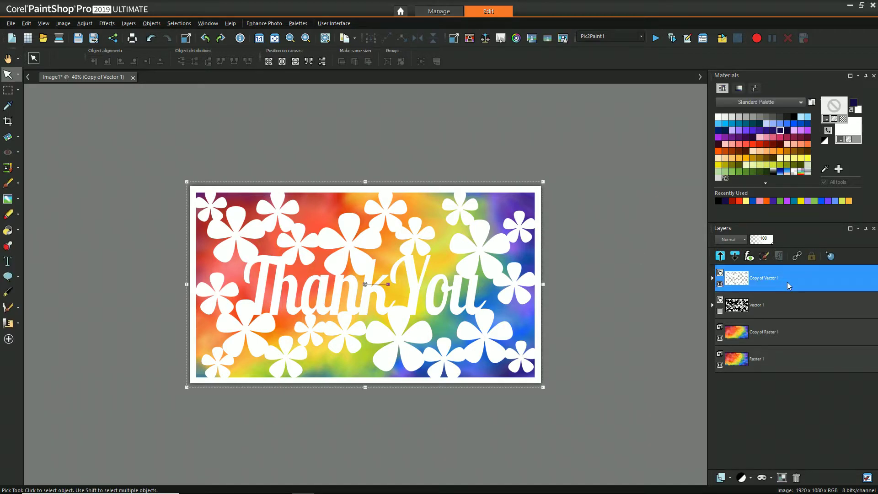
left_click(828, 256)
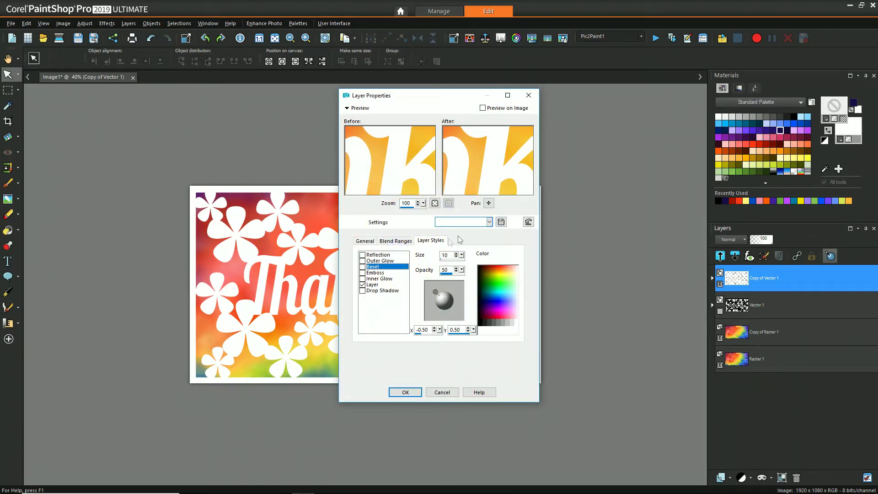
left_click(489, 222)
left_click(329, 257)
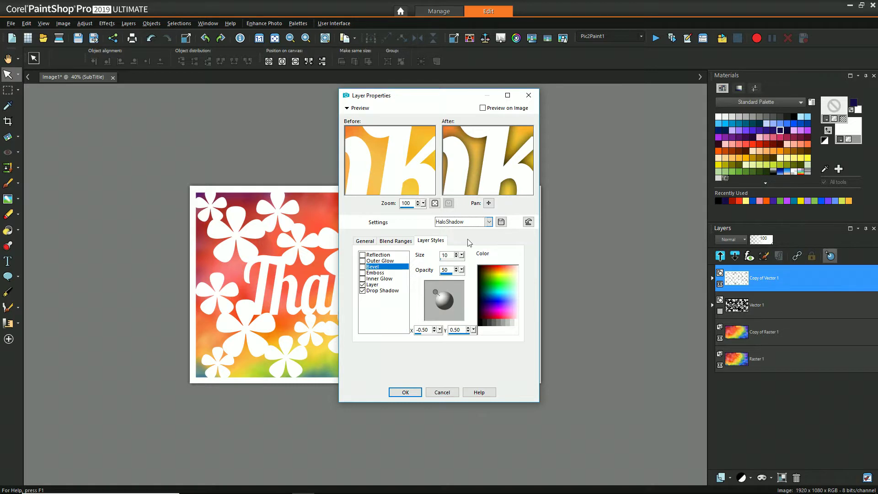
left_click(489, 222)
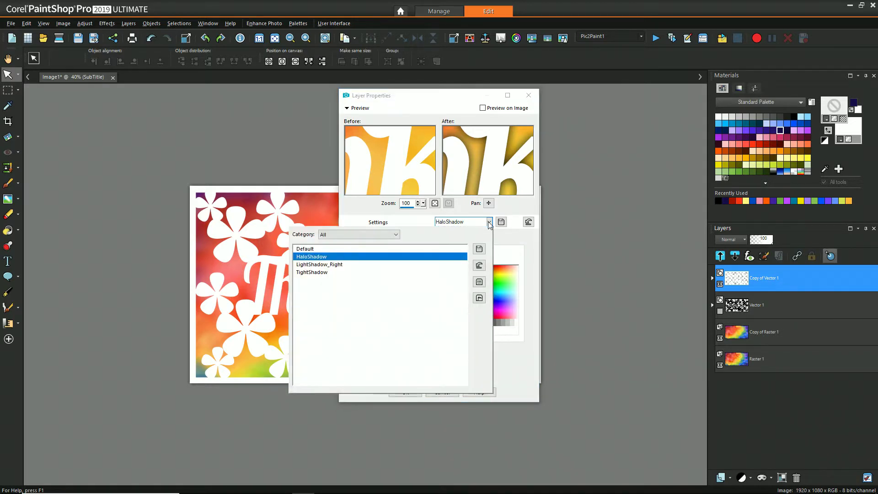
left_click(342, 260)
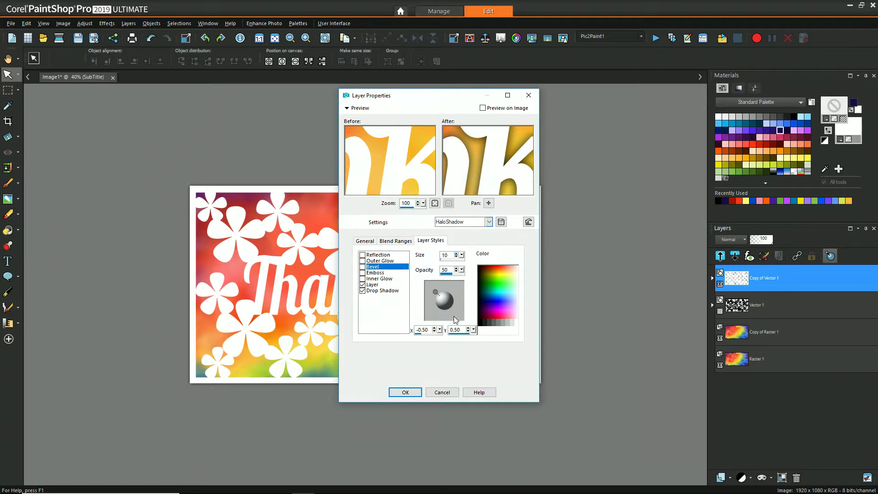
left_click(483, 107)
left_click_drag(455, 98, 627, 109)
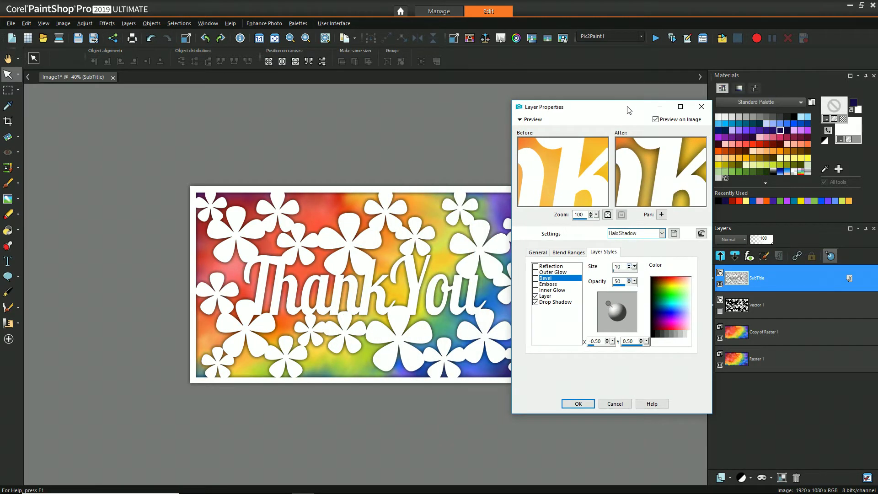
left_click(578, 403)
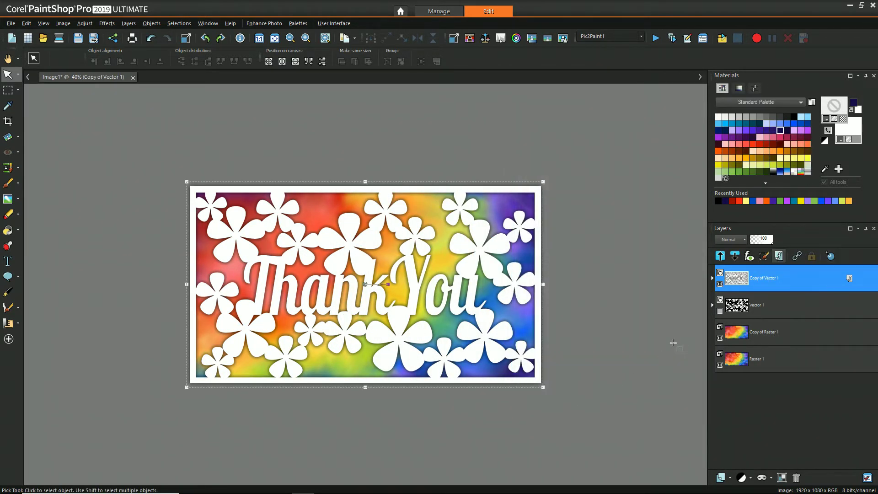
Toggle the visibility of Copy of Vector 1, Vector 1 and Copy of Raster 1 to compare the black and white cutouts over both backgrounds
left_click(8, 59)
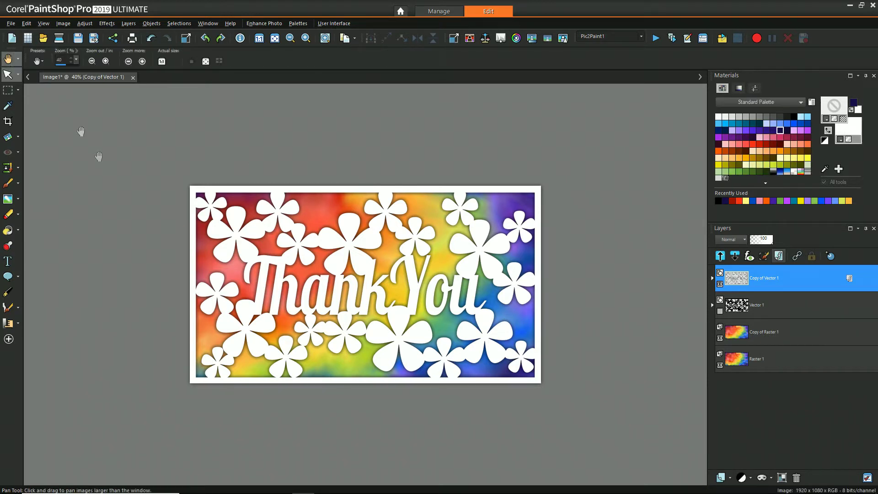
left_click(719, 285)
left_click(720, 311)
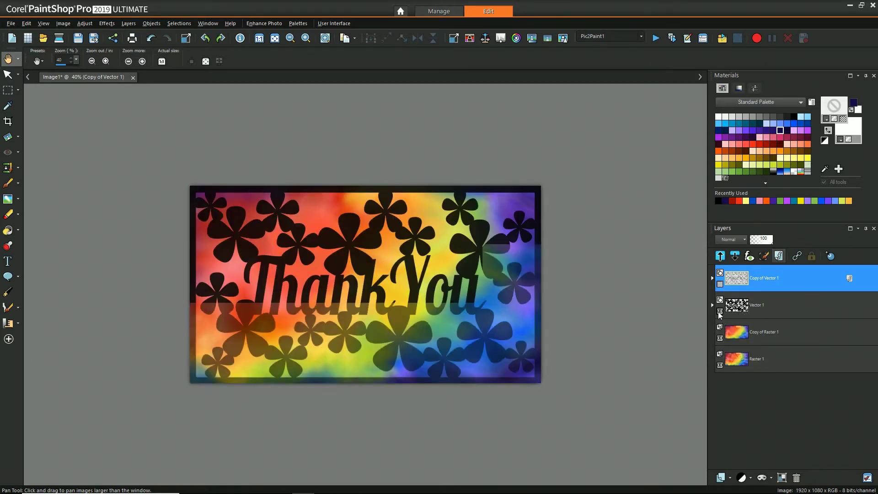
left_click(719, 339)
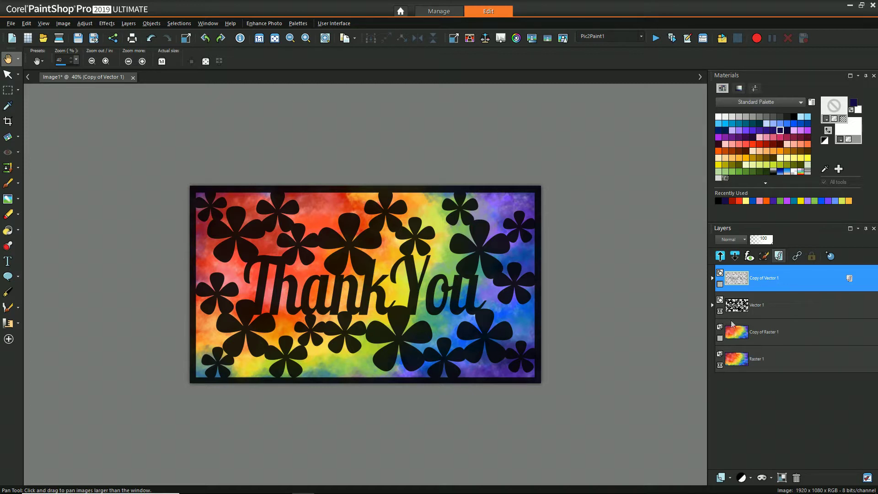
left_click(720, 284)
left_click(720, 311)
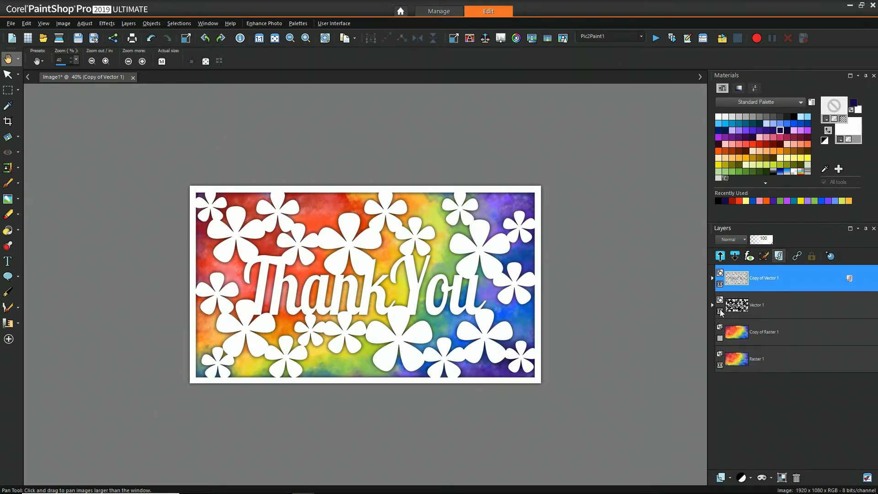